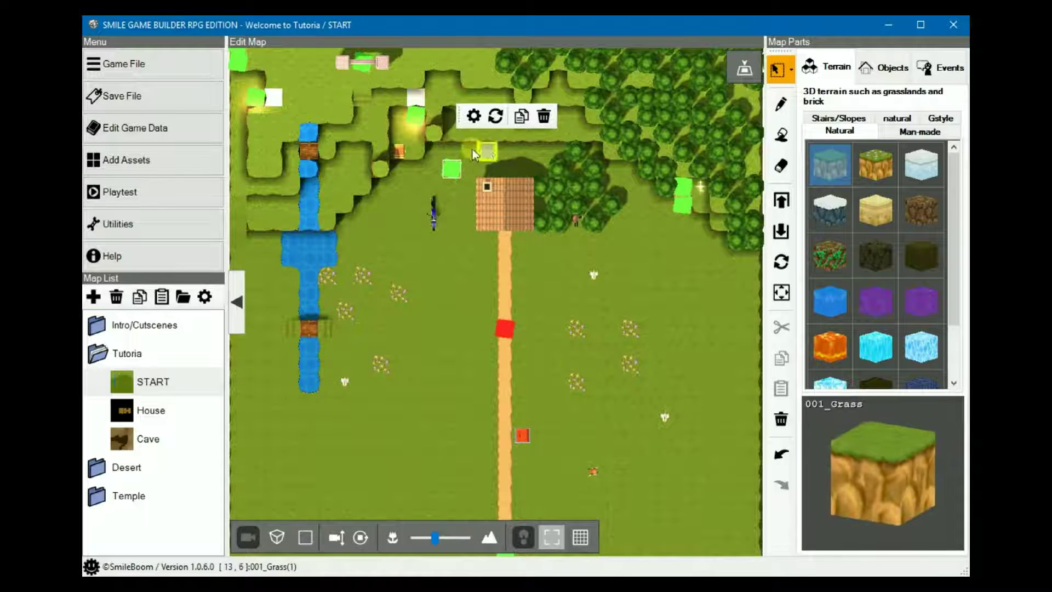
Open the Compass HUD event's settings and switch its display between list and flowchart
right_click(455, 179)
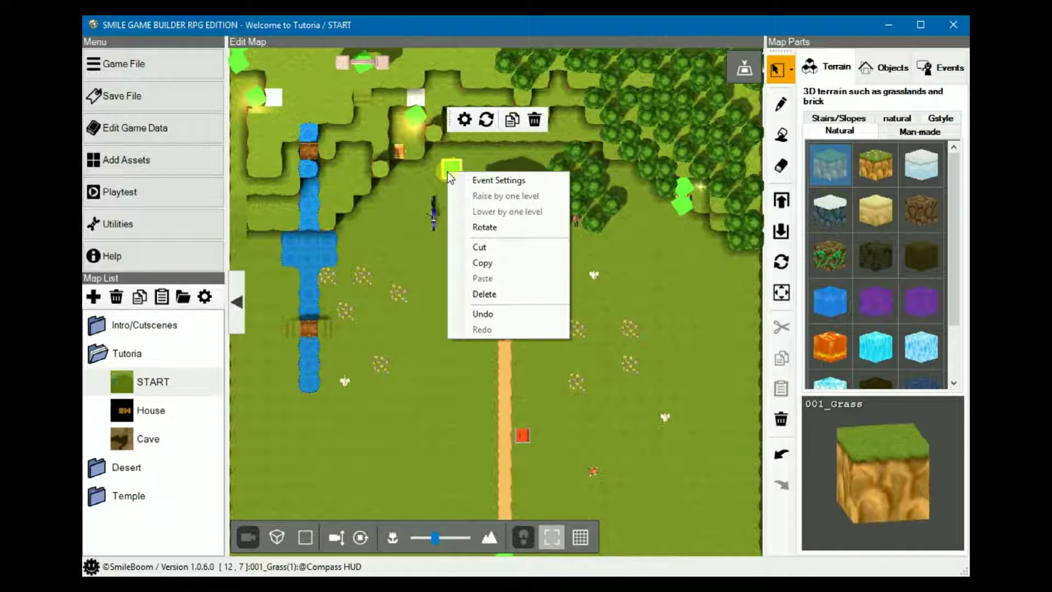
left_click(501, 183)
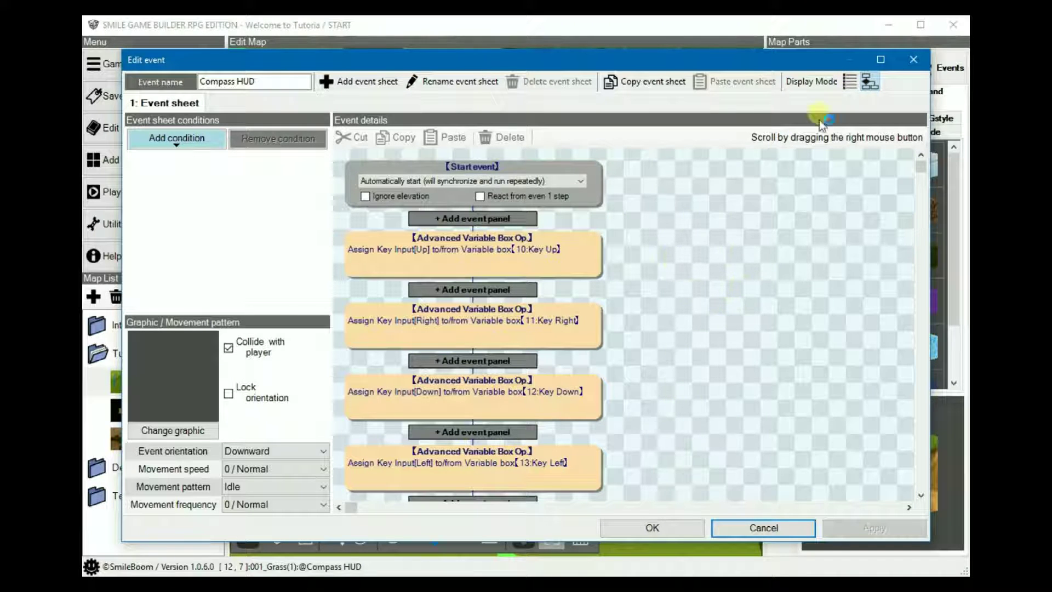
left_click(849, 85)
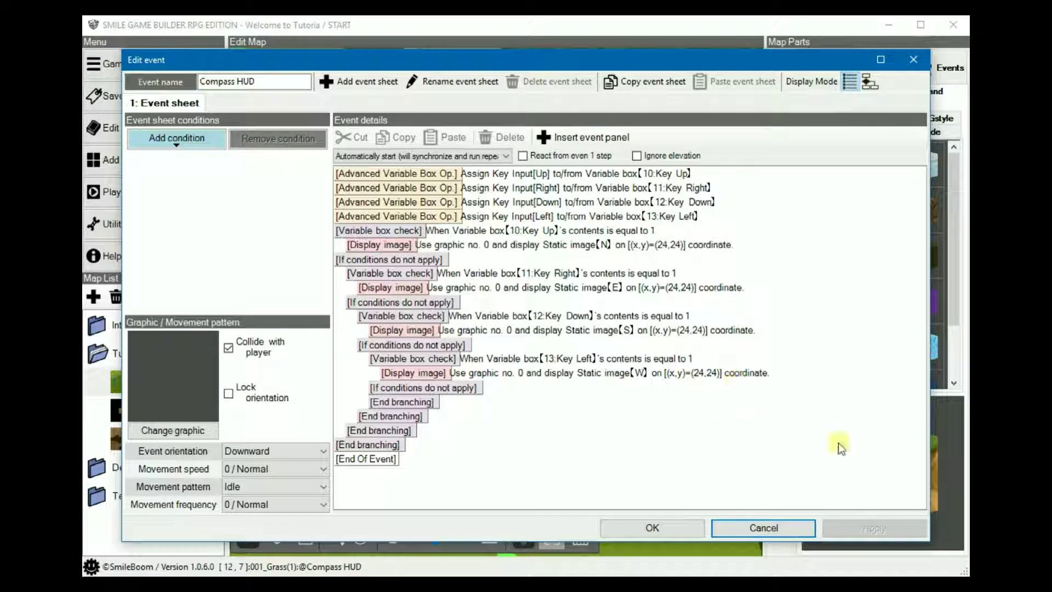
left_click(870, 82)
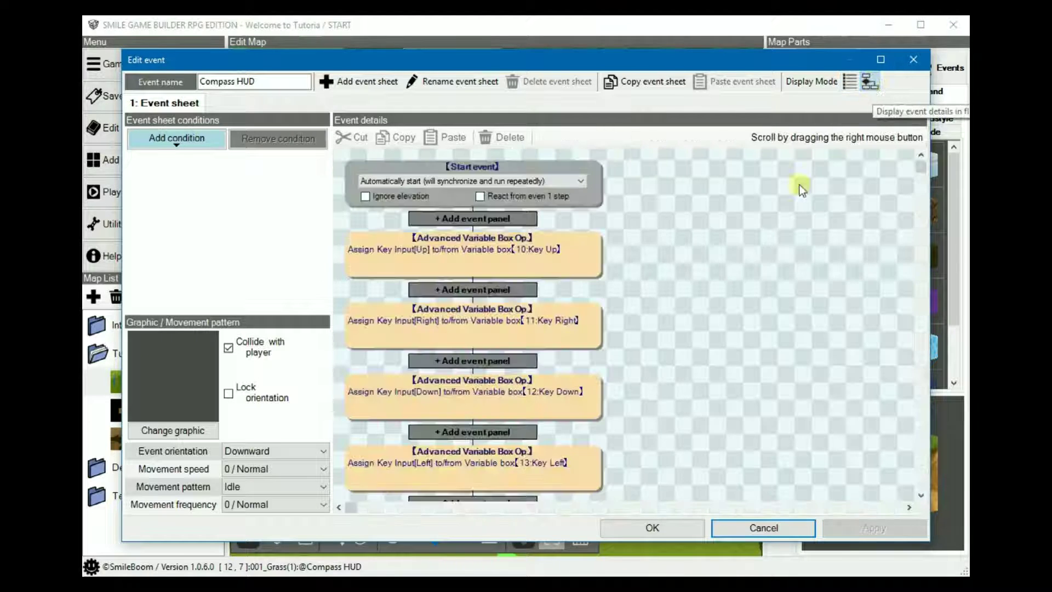
Inspect the first Key Up assignment, return to list view, and select the commands after it
left_click(537, 242)
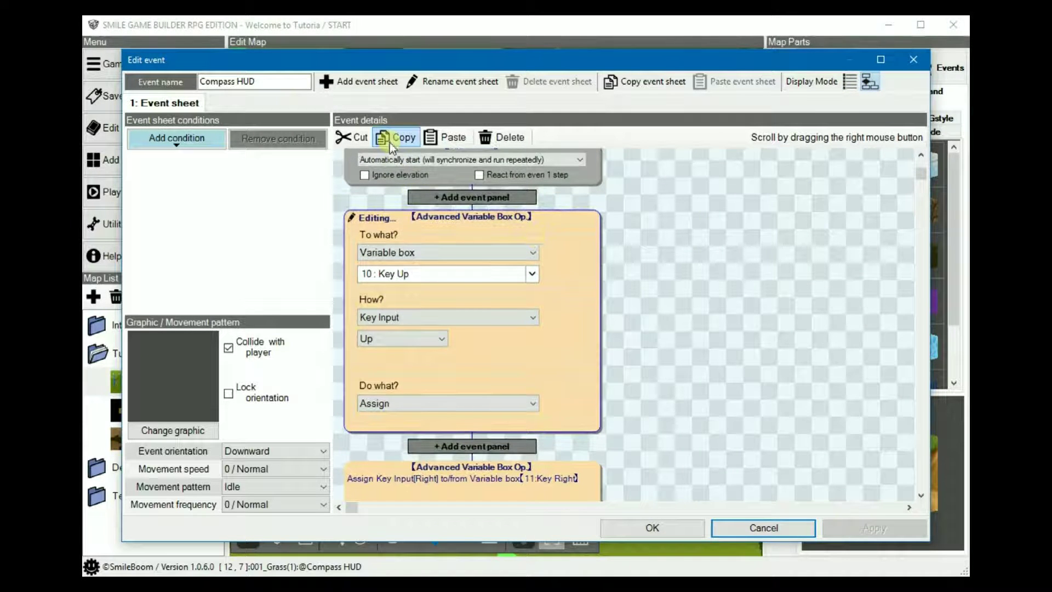
left_click(743, 163)
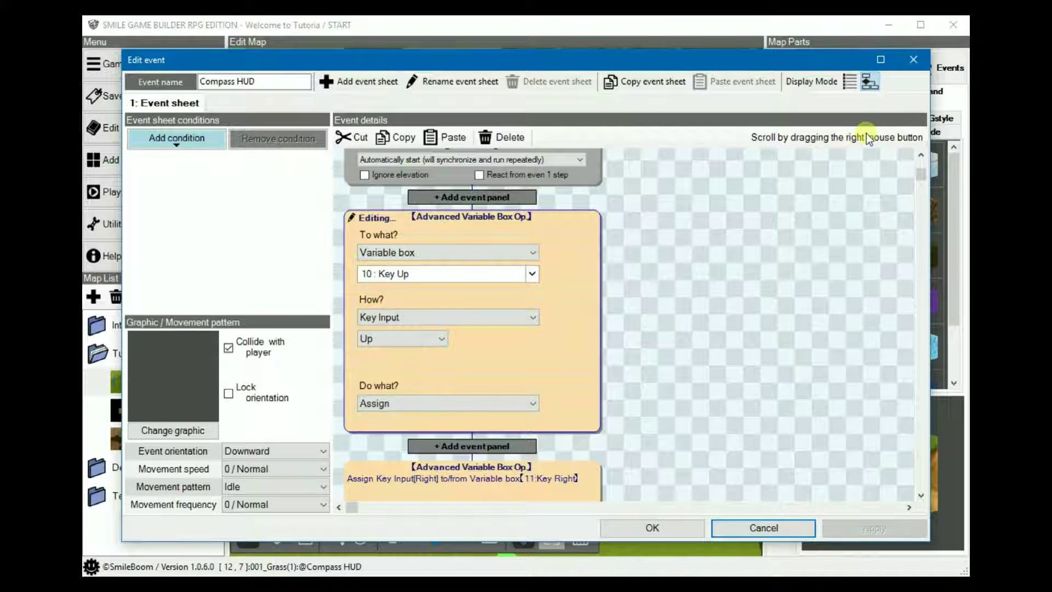
left_click(850, 83)
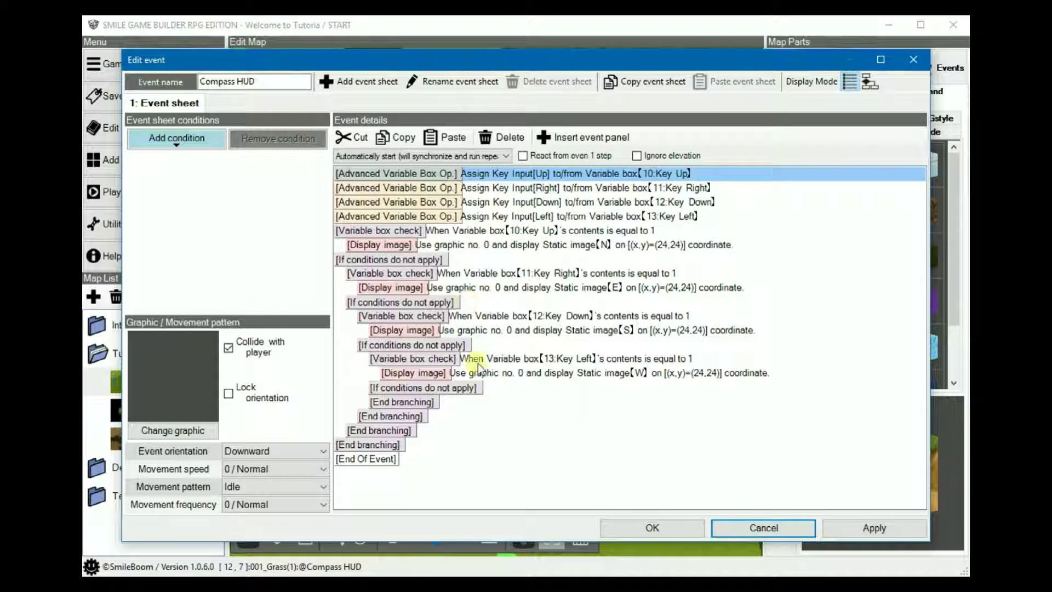
key("Down")
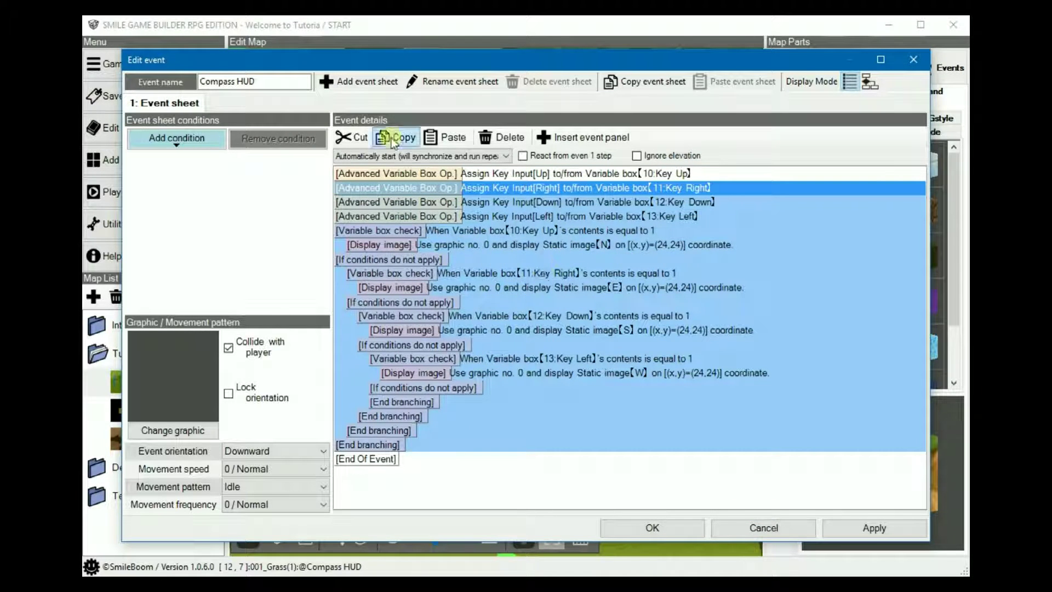
Cut the commands after Key Up and paste them back at End Of Event, returning to list view
left_click(362, 138)
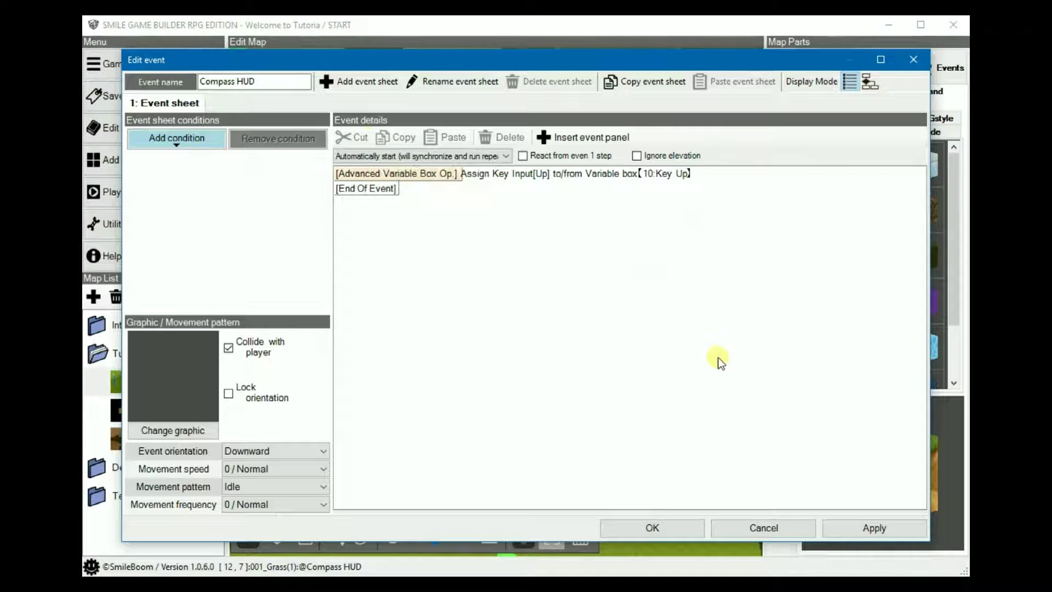
left_click(385, 188)
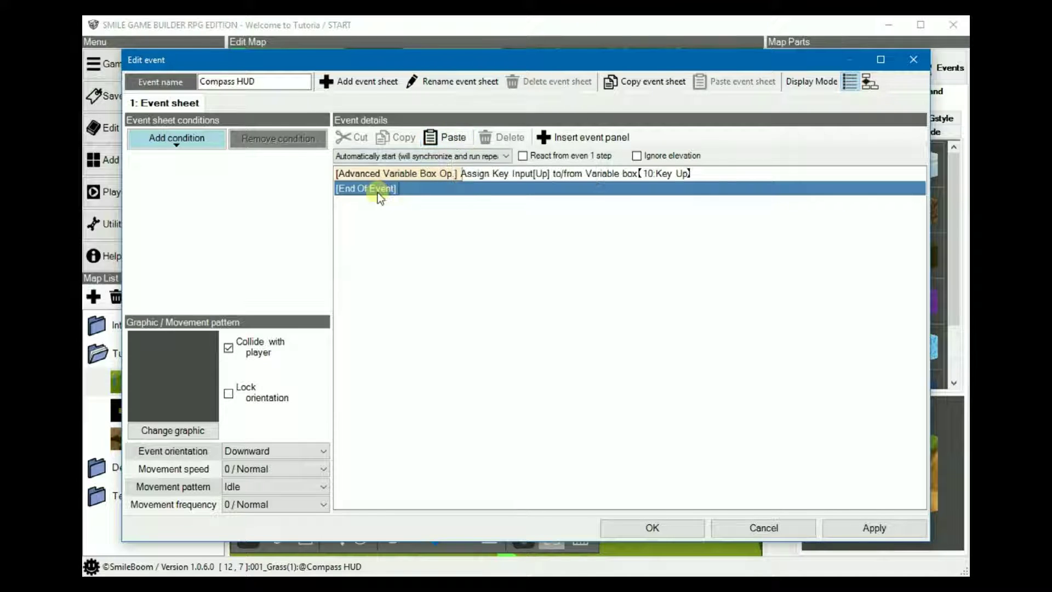
left_click(870, 82)
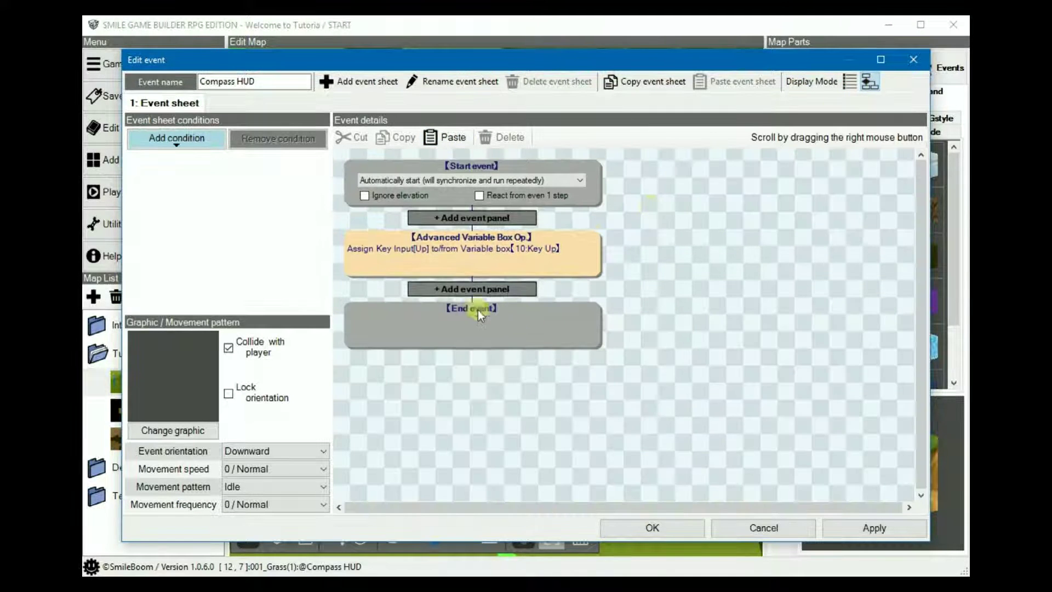
left_click(477, 288)
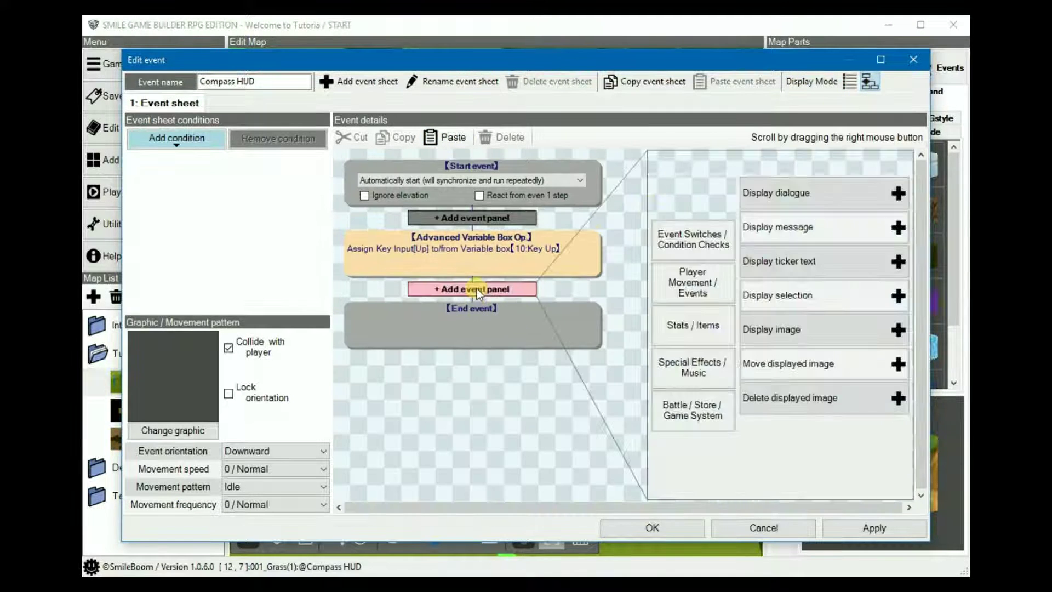
left_click(447, 137)
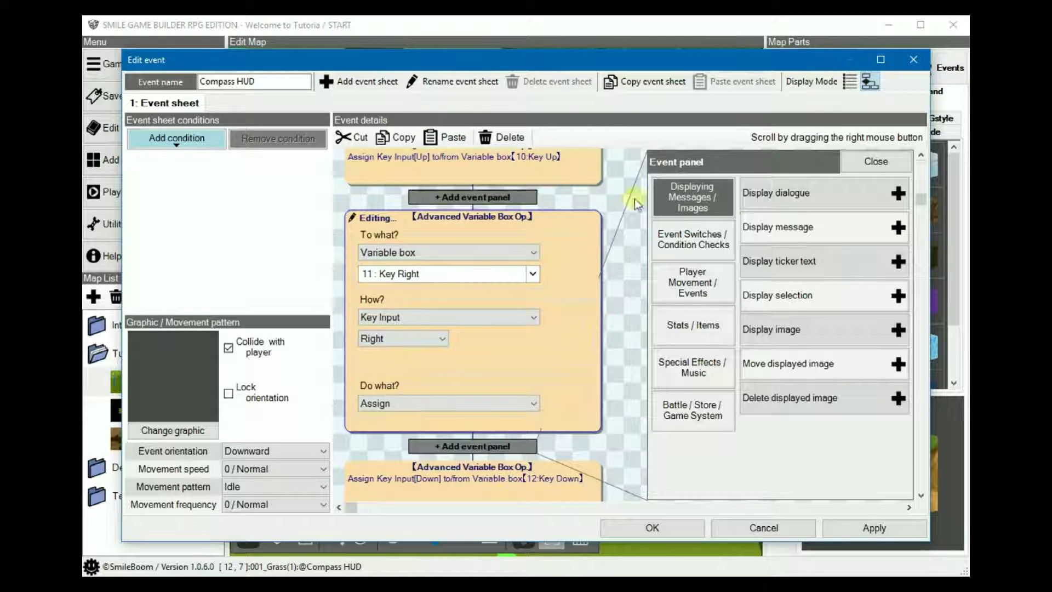
left_click(850, 81)
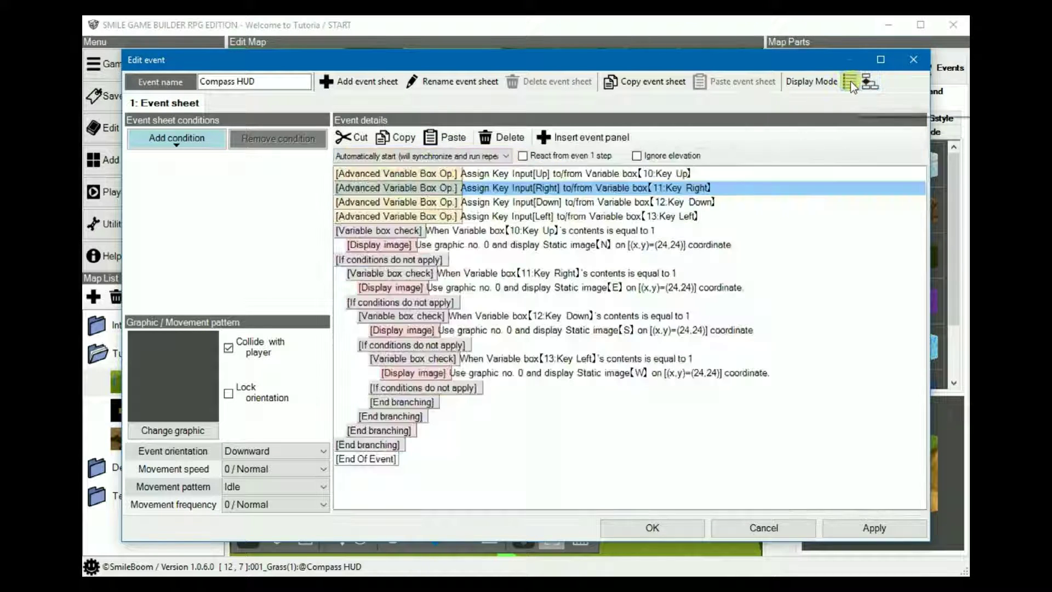
left_click(874, 528)
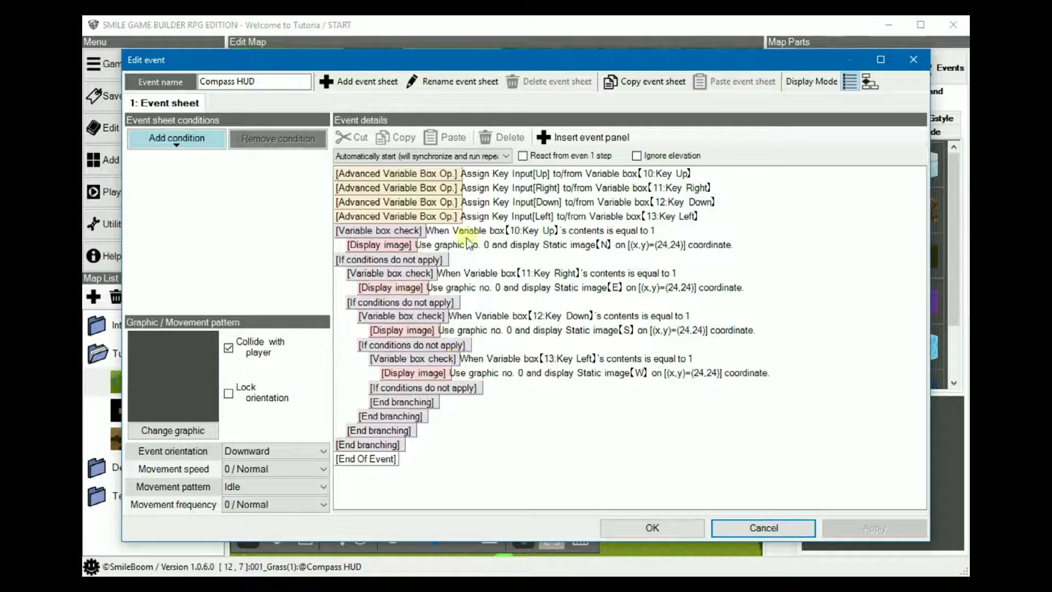
double_click(481, 217)
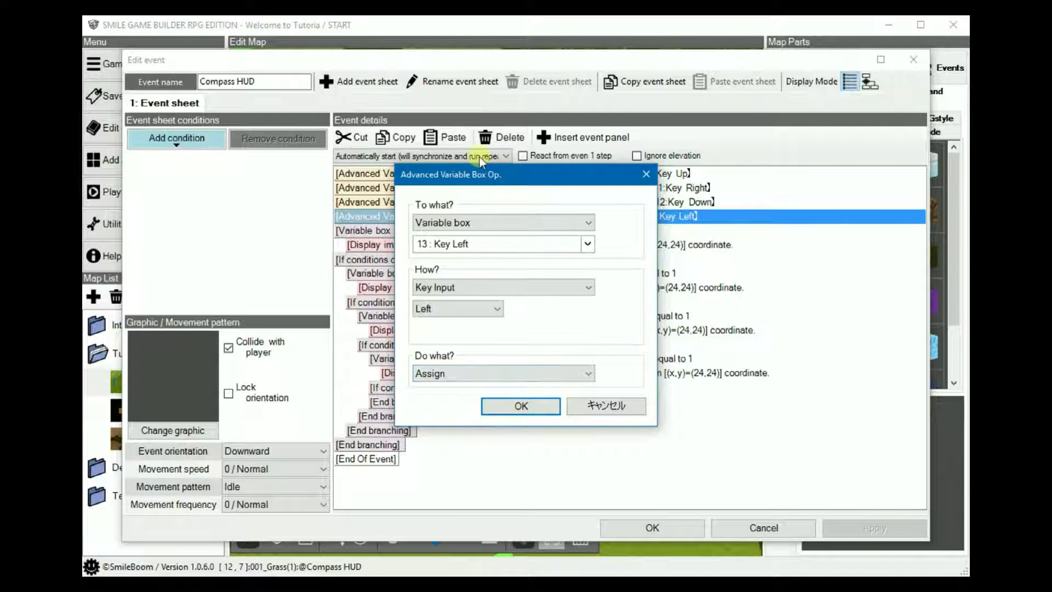
left_click(647, 173)
double_click(487, 245)
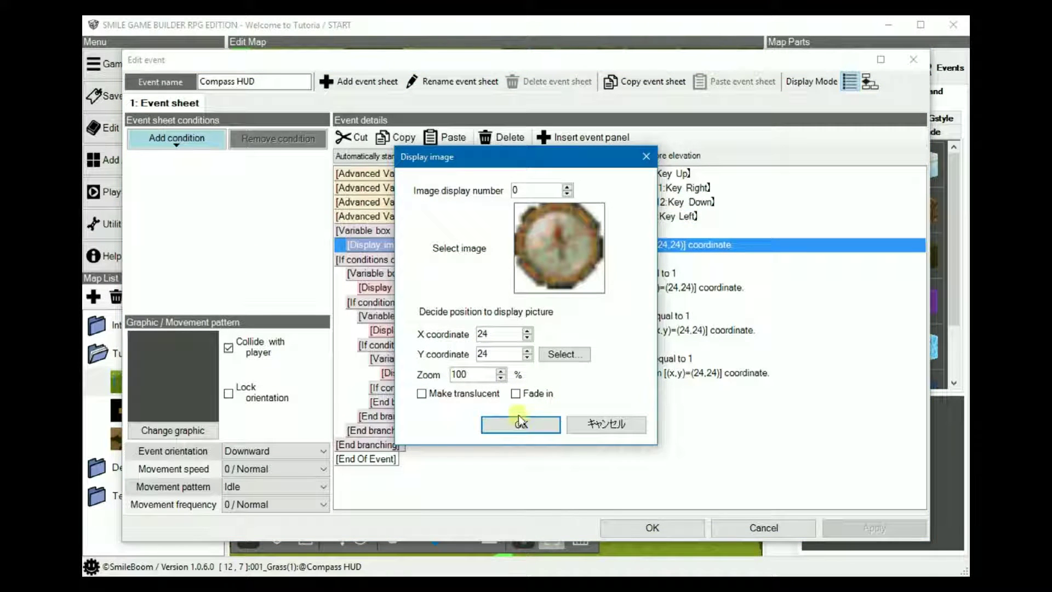
left_click(605, 425)
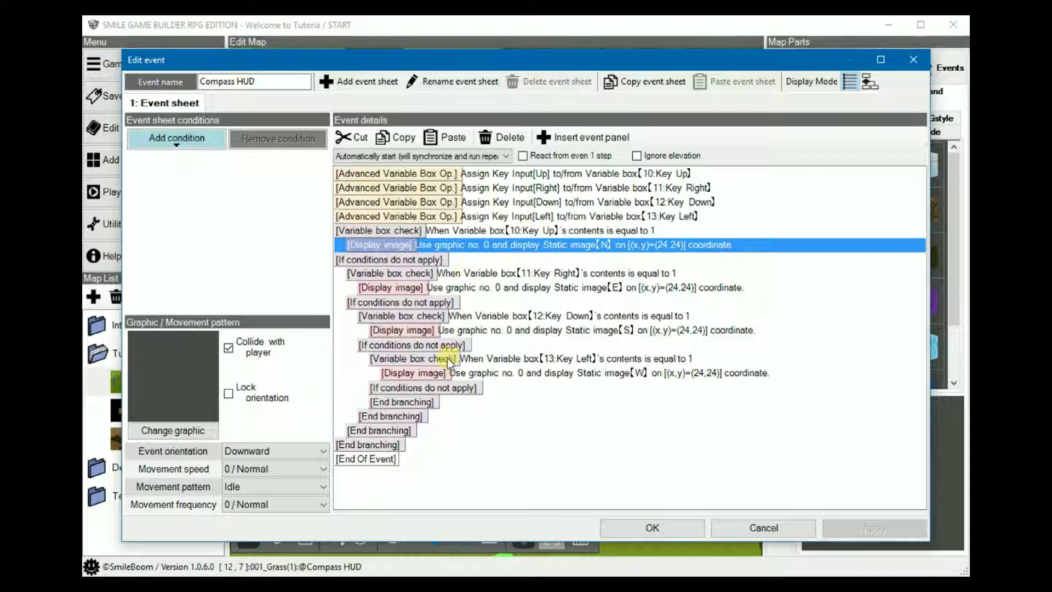
Add a Change event movement speed command set to 0 / Normal at End Of Event
left_click(396, 459)
double_click(397, 459)
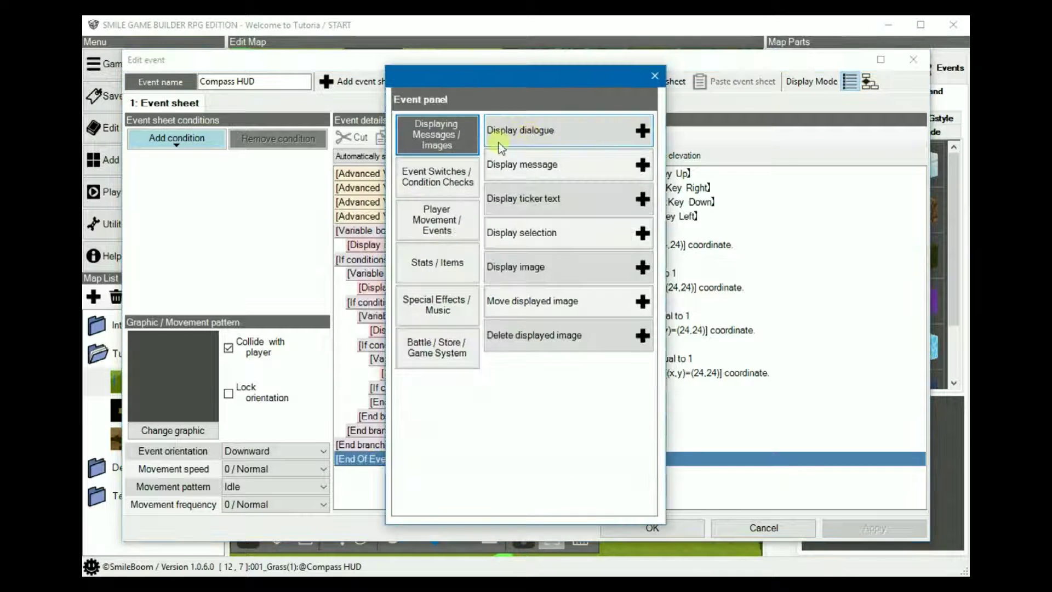
left_click(442, 224)
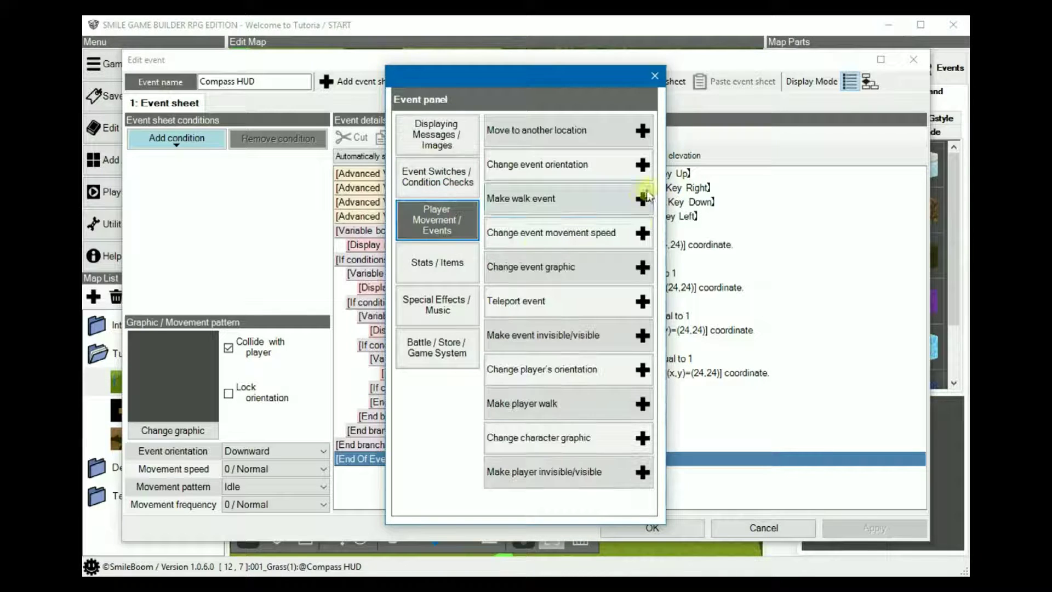
left_click(560, 232)
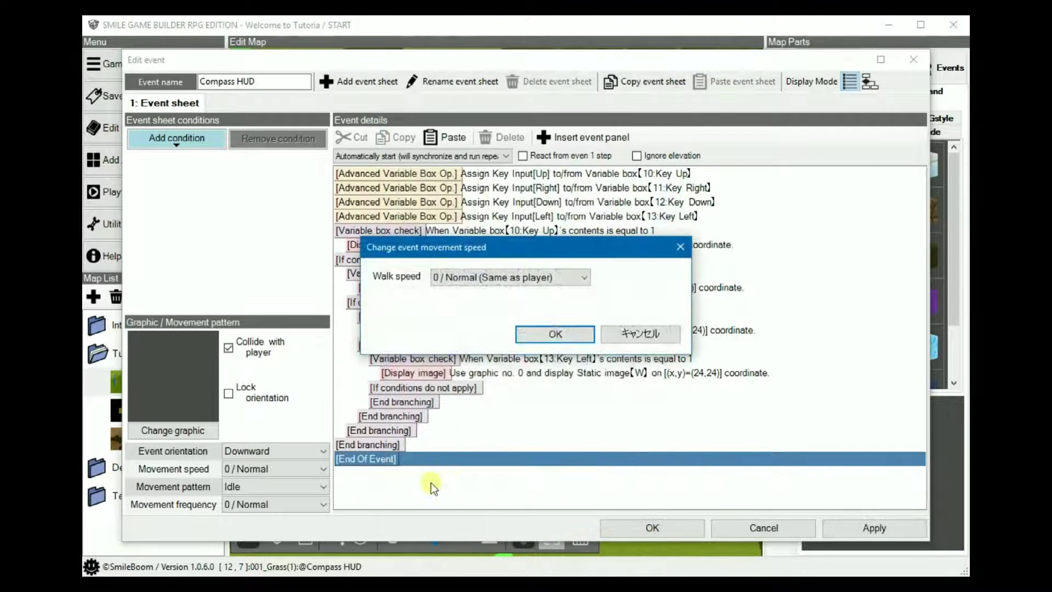
left_click(555, 335)
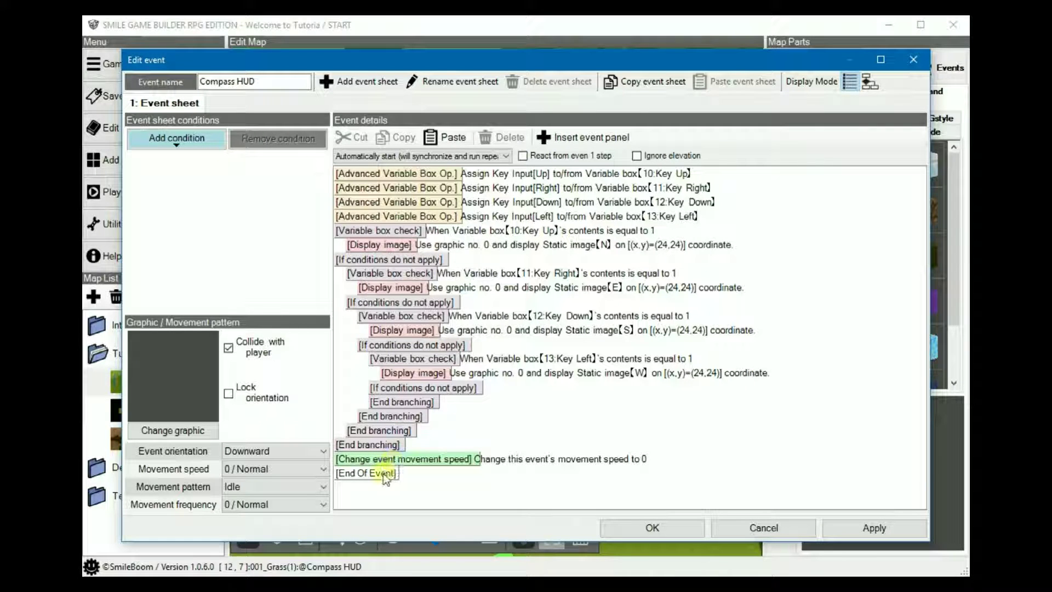
Switch to flowchart view and cancel the editor, discarding the movement speed command
left_click(364, 473)
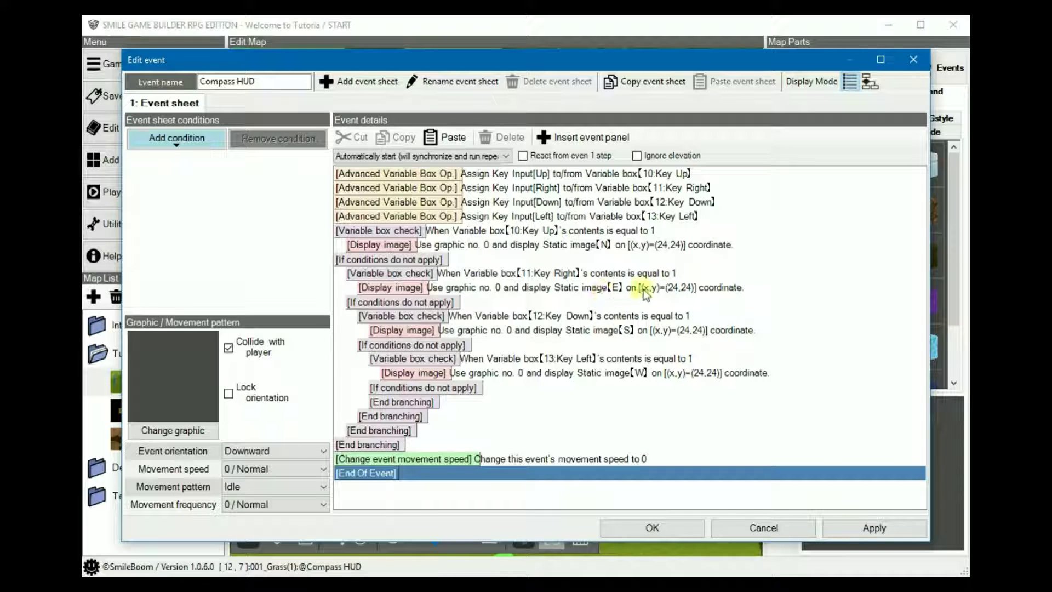
left_click(870, 82)
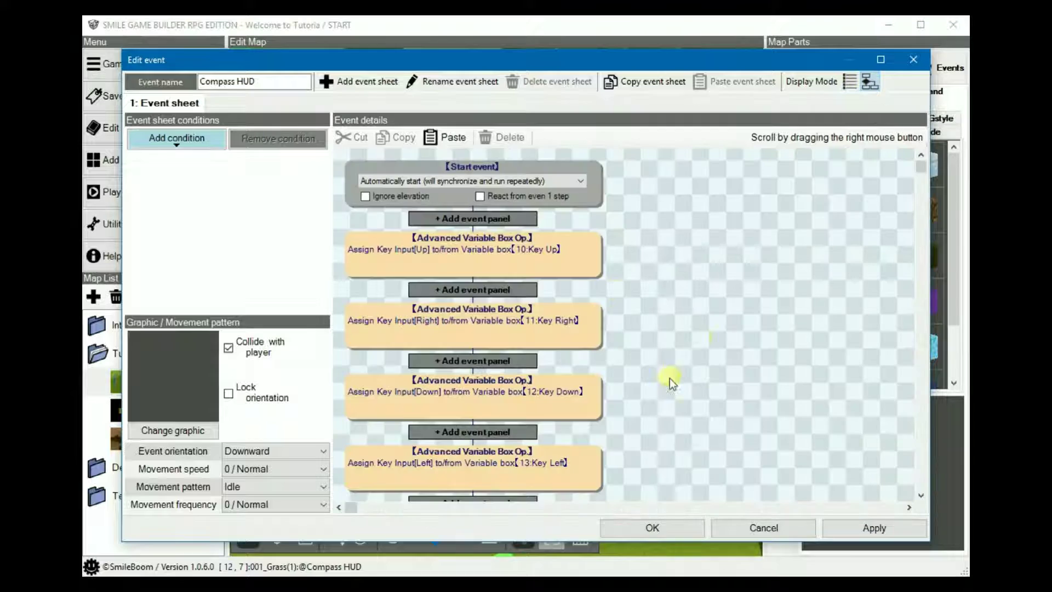
right_click_drag(670, 379, 426, 416)
left_click(794, 533)
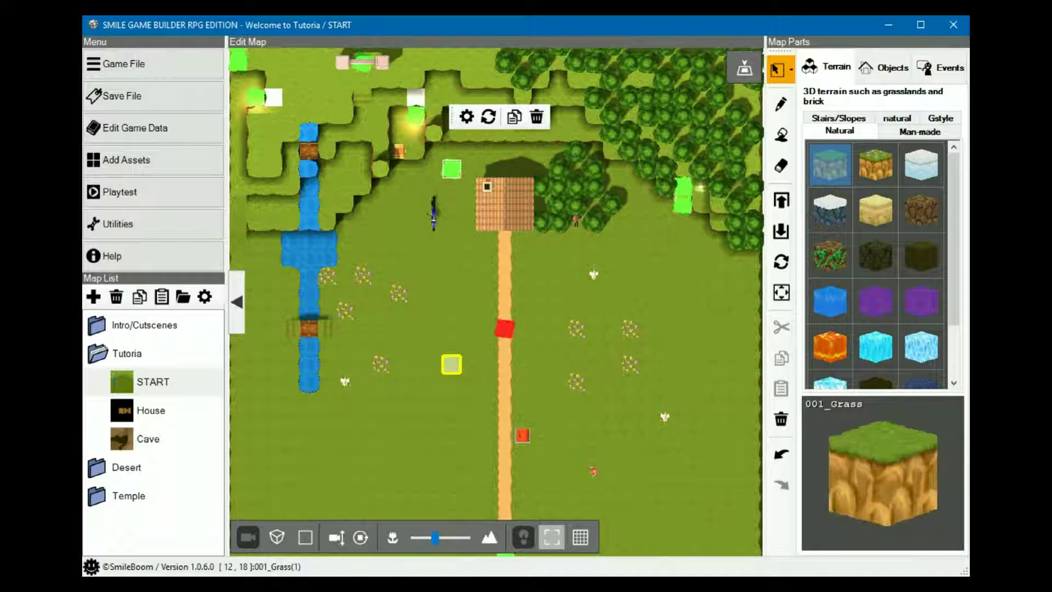
Check the VR Mode (Beta) option in Game Data's VR settings, leaving it OFF
left_click(140, 132)
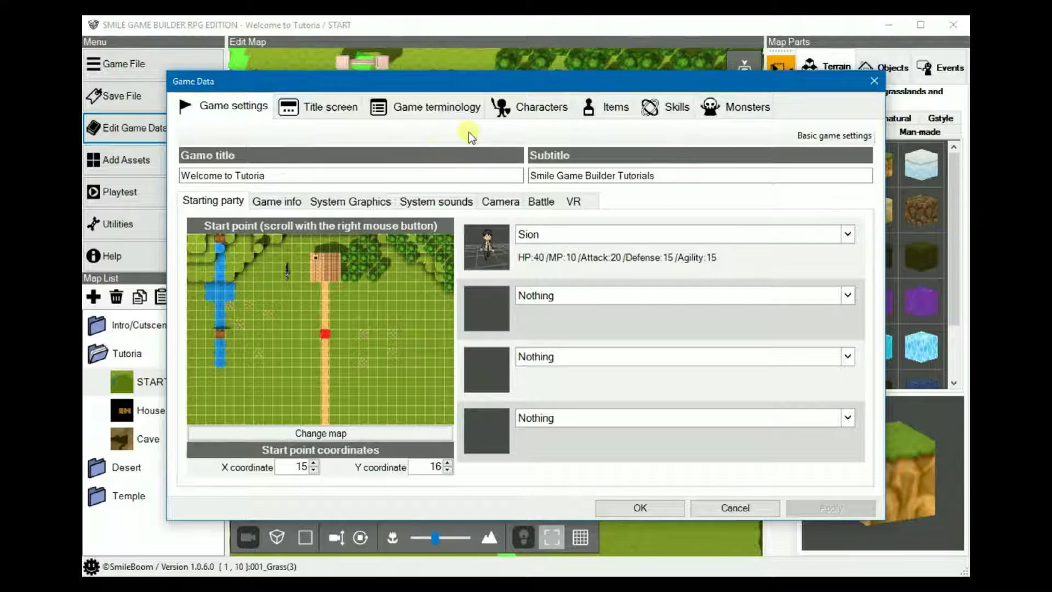
left_click(573, 202)
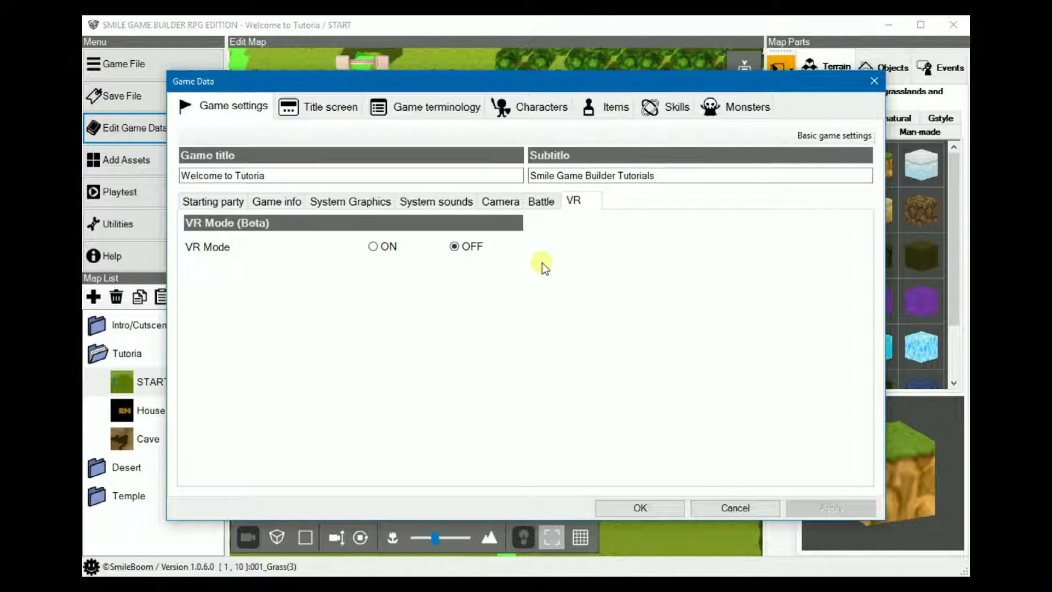
left_click(390, 247)
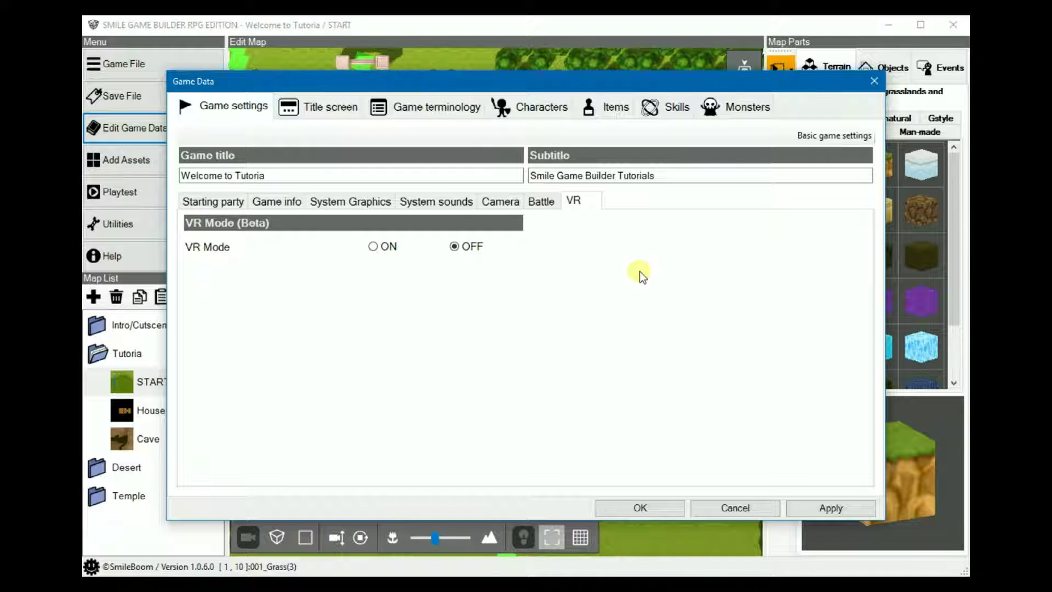
Change the battle system to 3D and confirm the warning
left_click(541, 201)
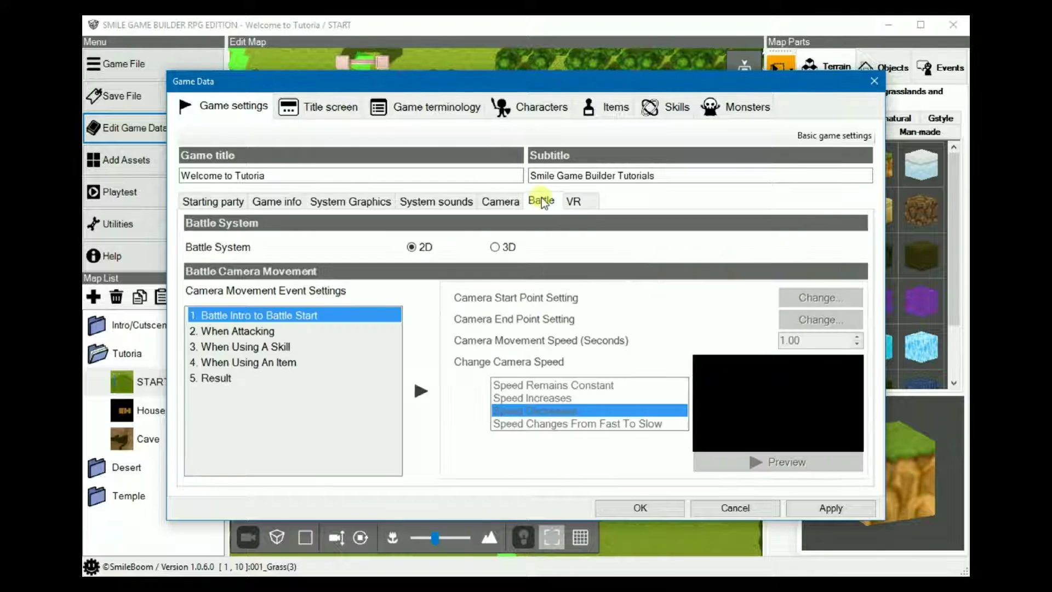
left_click(497, 247)
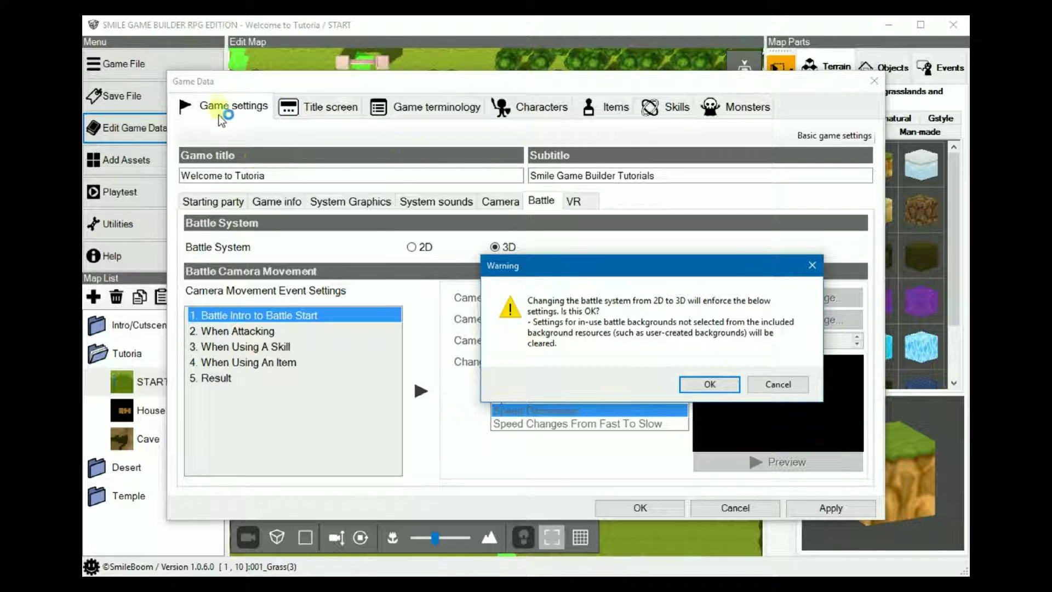
left_click(722, 384)
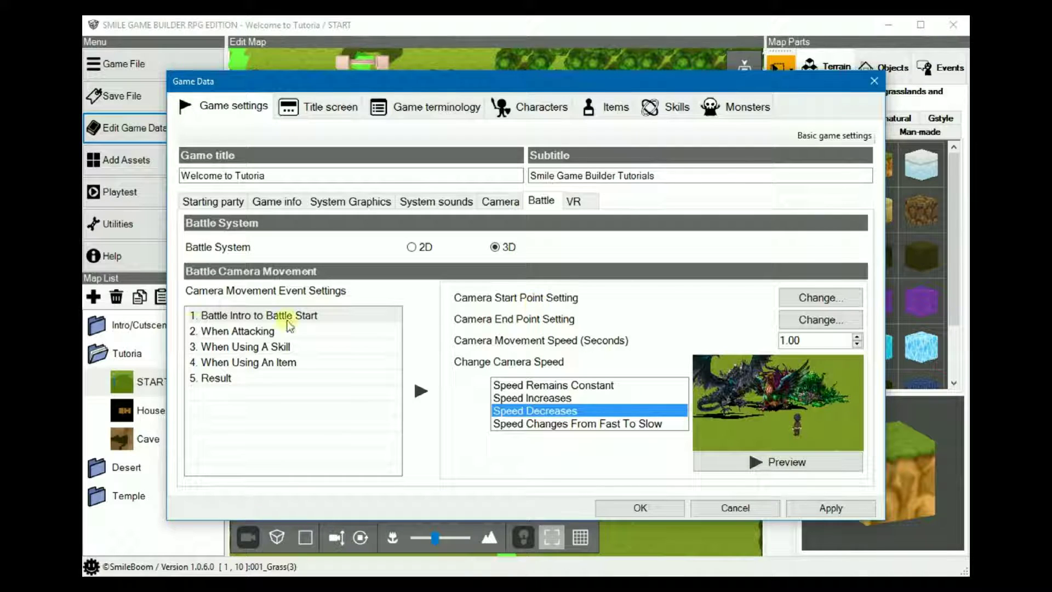
Review camera movement for the intro, attack, skill, item and result battle events
left_click(263, 315)
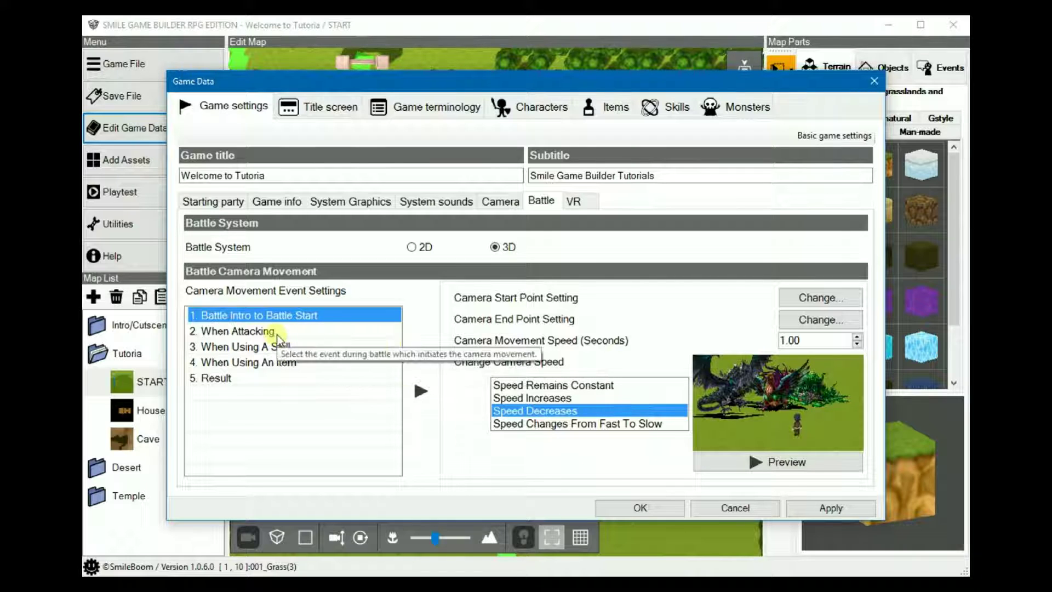
left_click(260, 331)
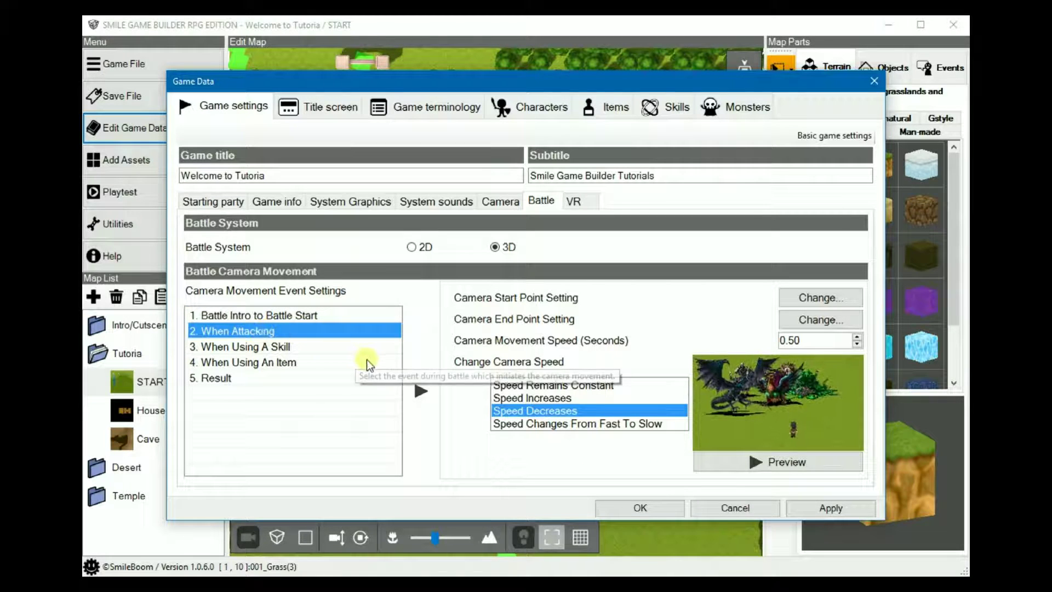
left_click(271, 347)
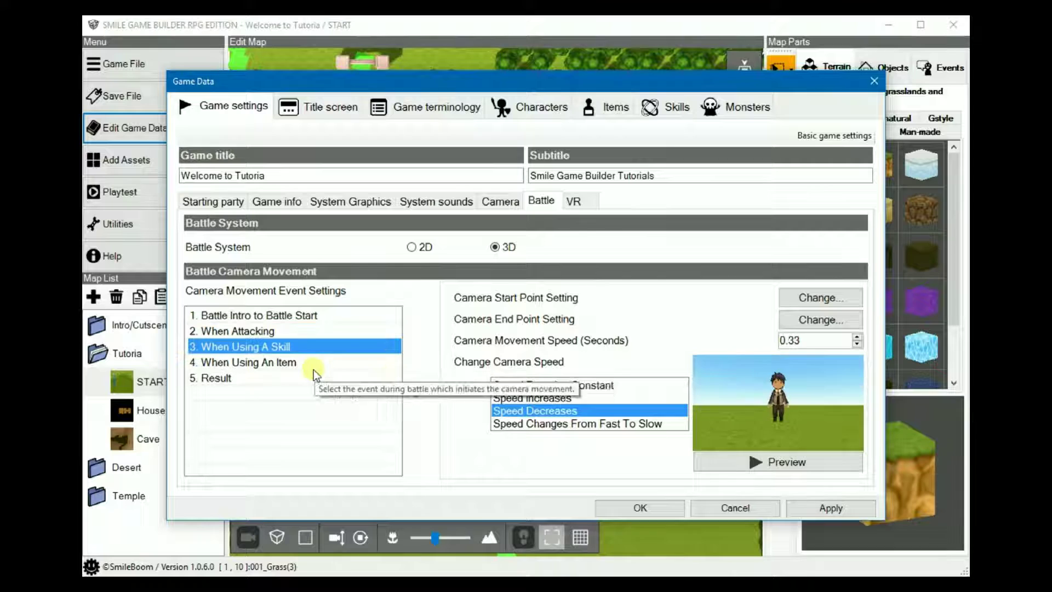
left_click(272, 363)
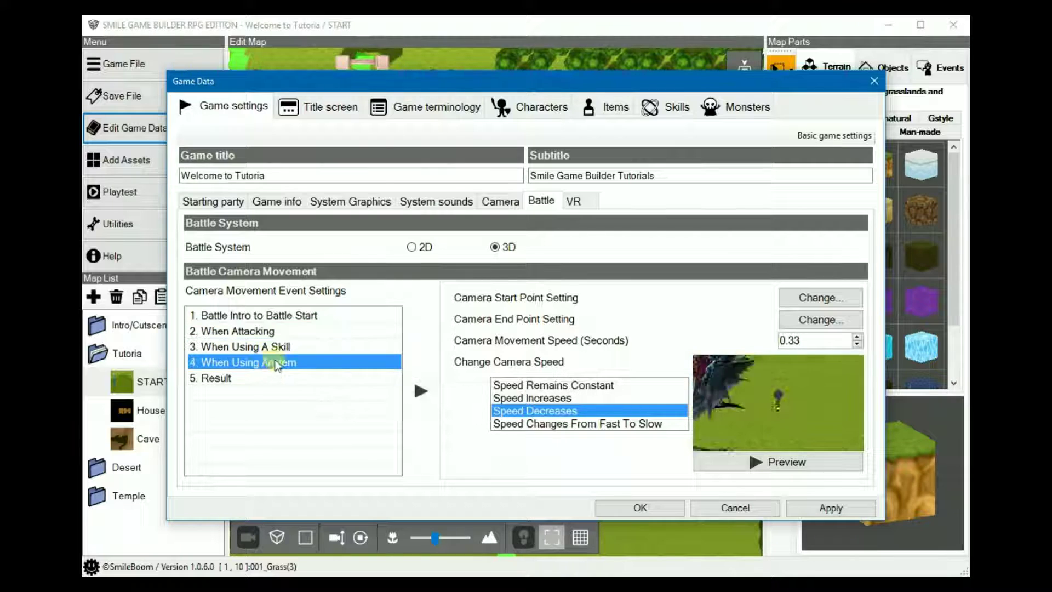
left_click(220, 378)
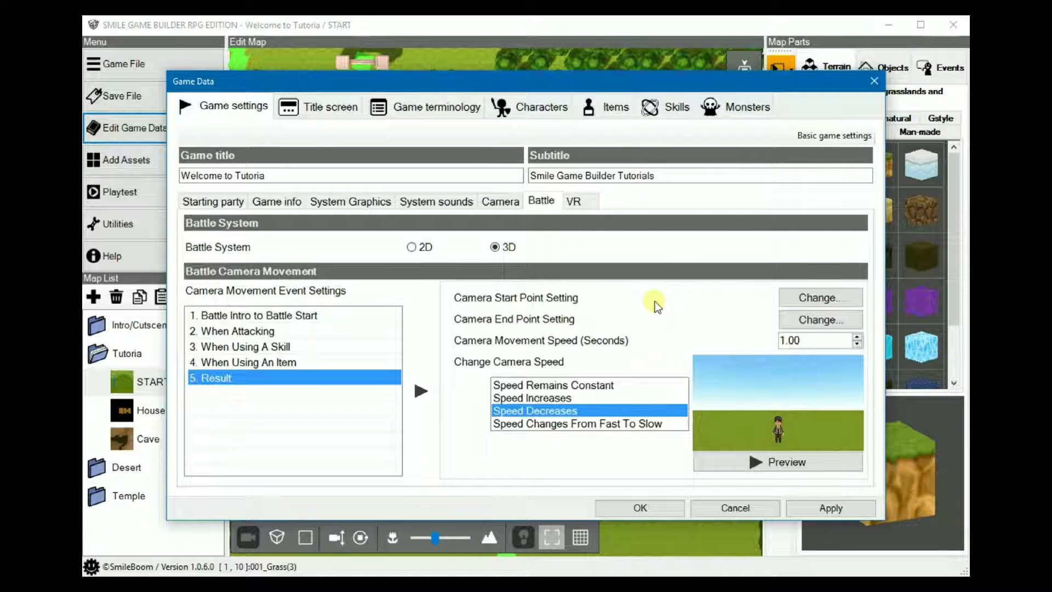
Tilt the Result camera's start point up toward the sky
left_click(845, 297)
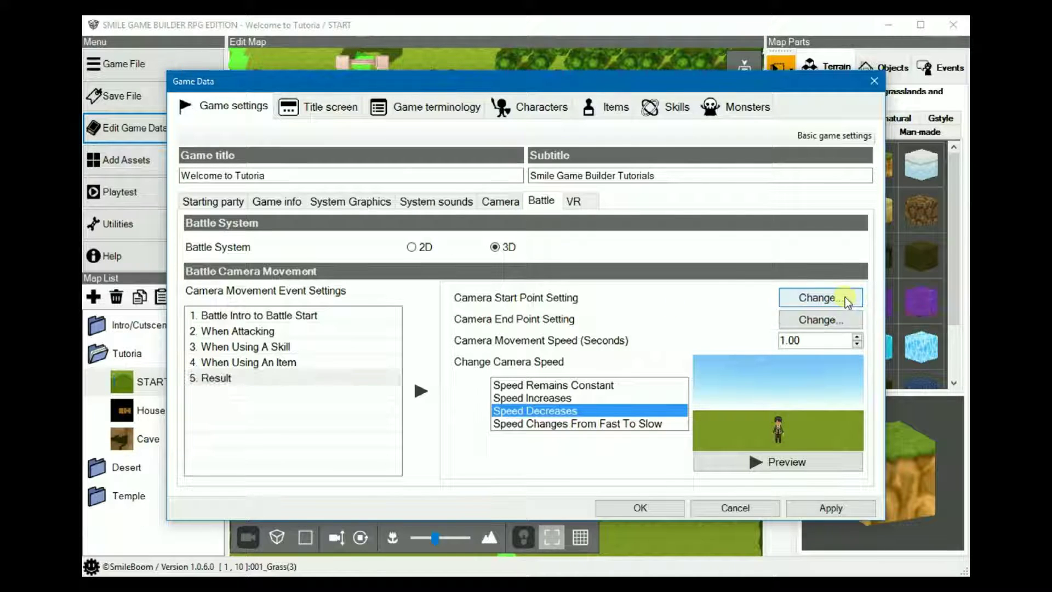
left_click_drag(528, 242, 501, 214)
left_click(560, 465)
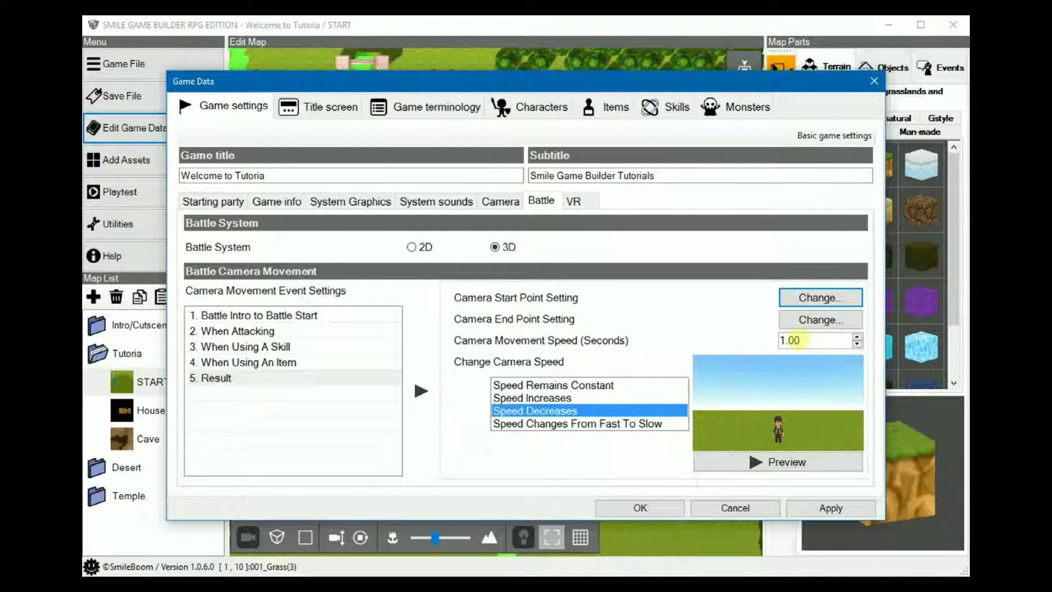
Set the Result camera movement time to 0.70 seconds and preview it
double_click(789, 340)
type("0")
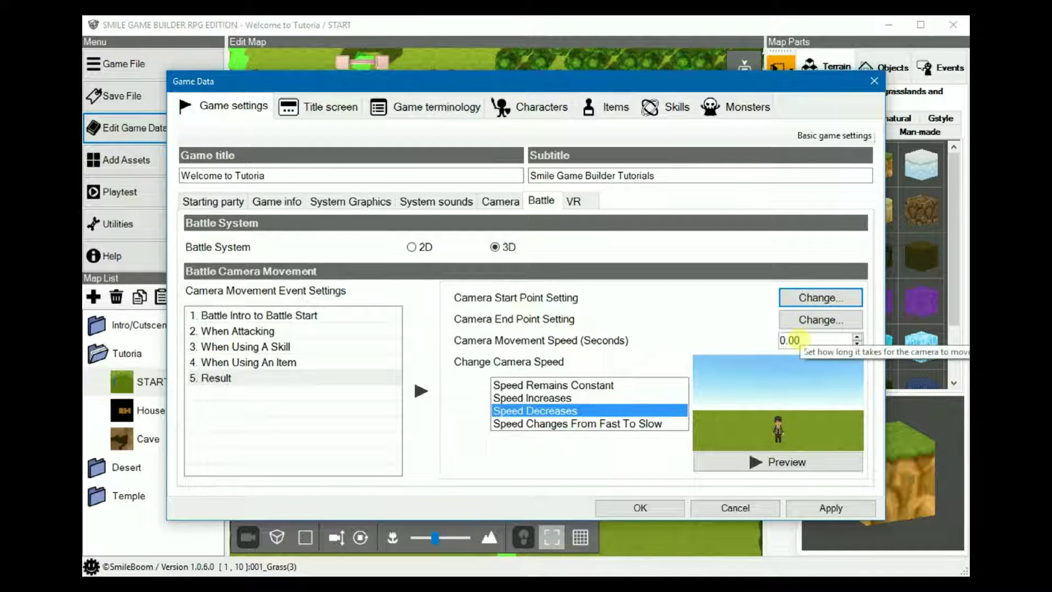
left_click(779, 467)
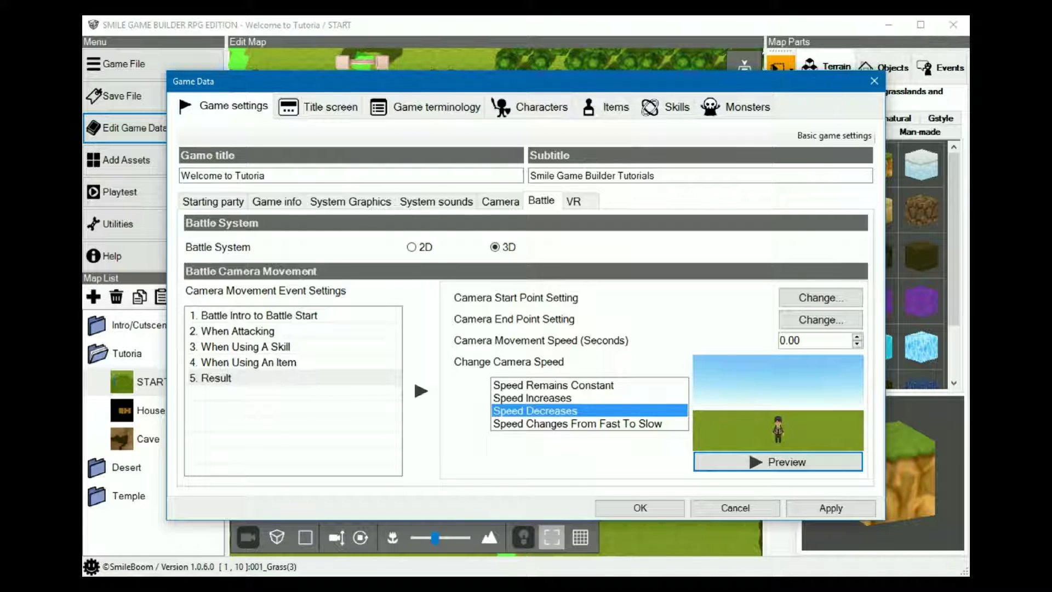
left_click(915, 421)
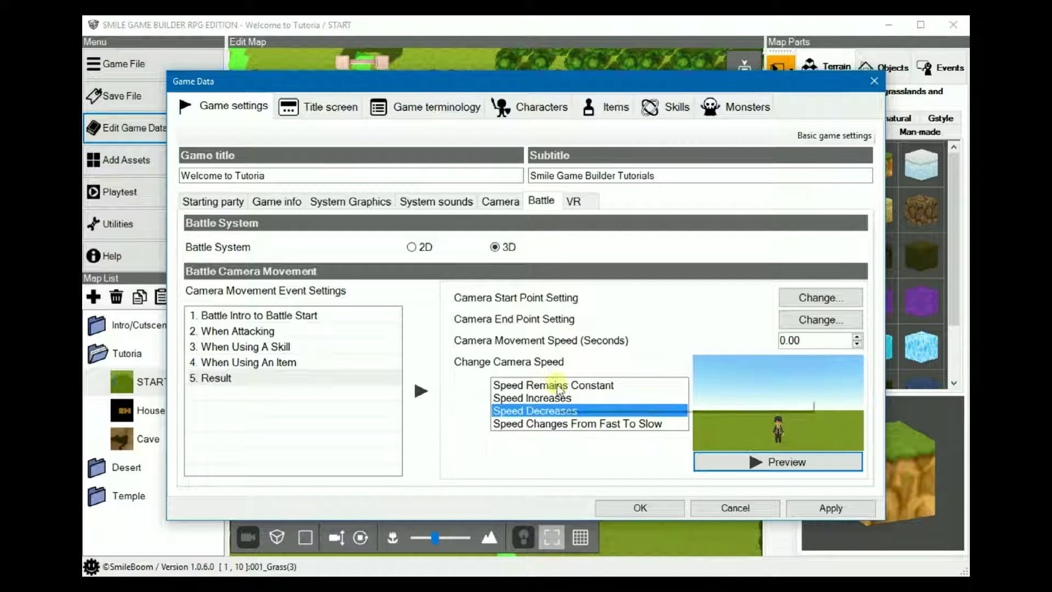
Try the speed-change options, choose Speed Changes From Fast To Slow, and preview
left_click(548, 385)
scroll(815, 341, "up", 11)
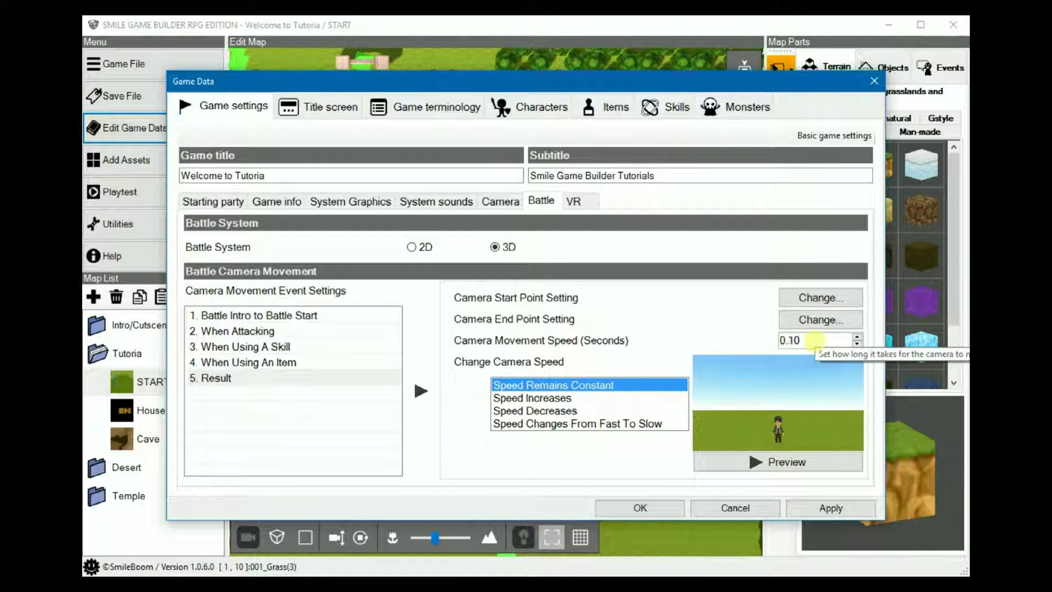
scroll(815, 340, "up", 3)
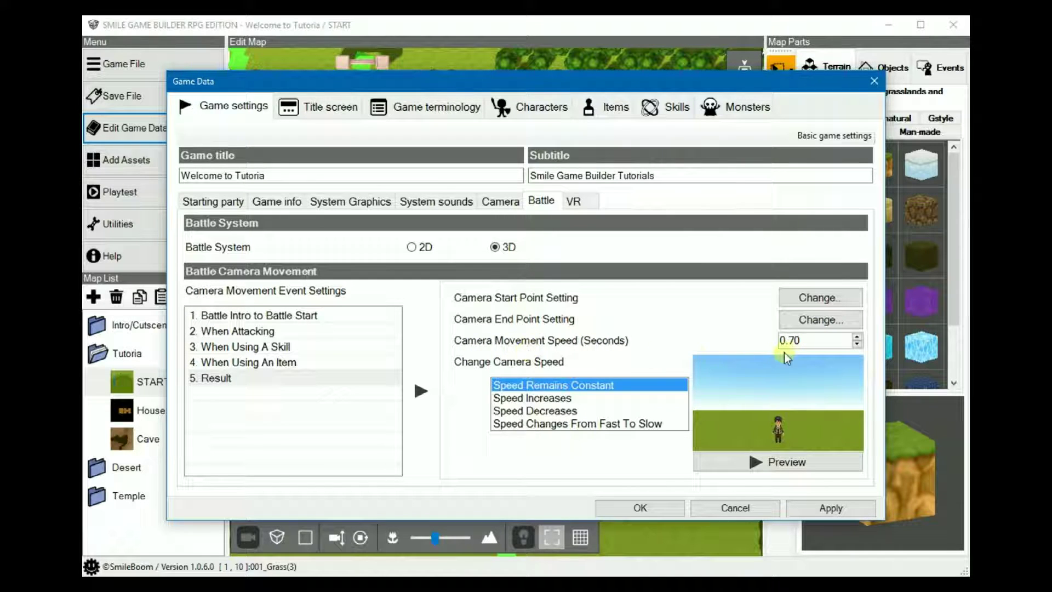
left_click(553, 400)
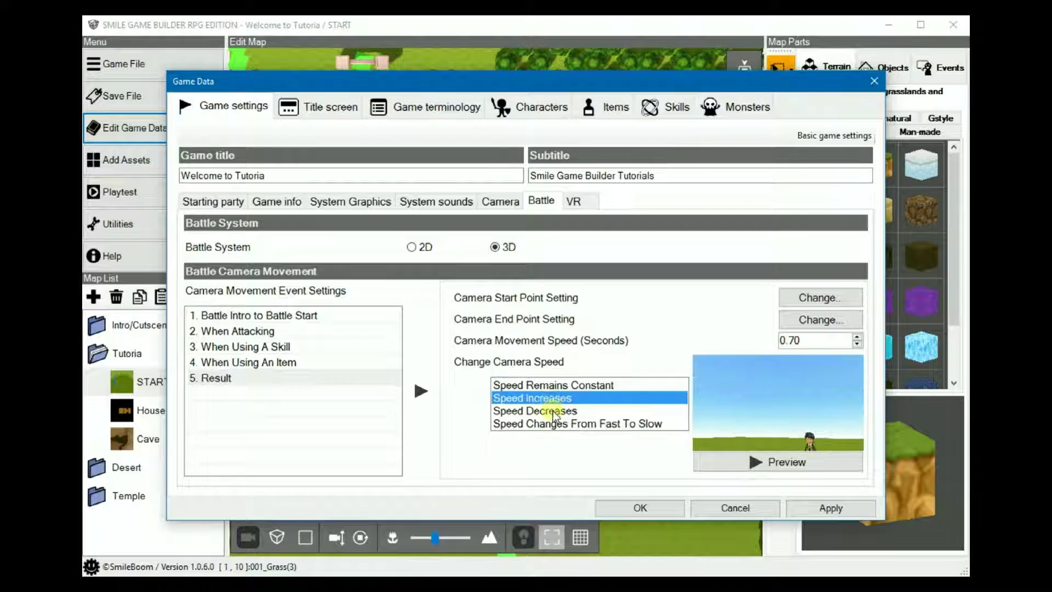
left_click(534, 415)
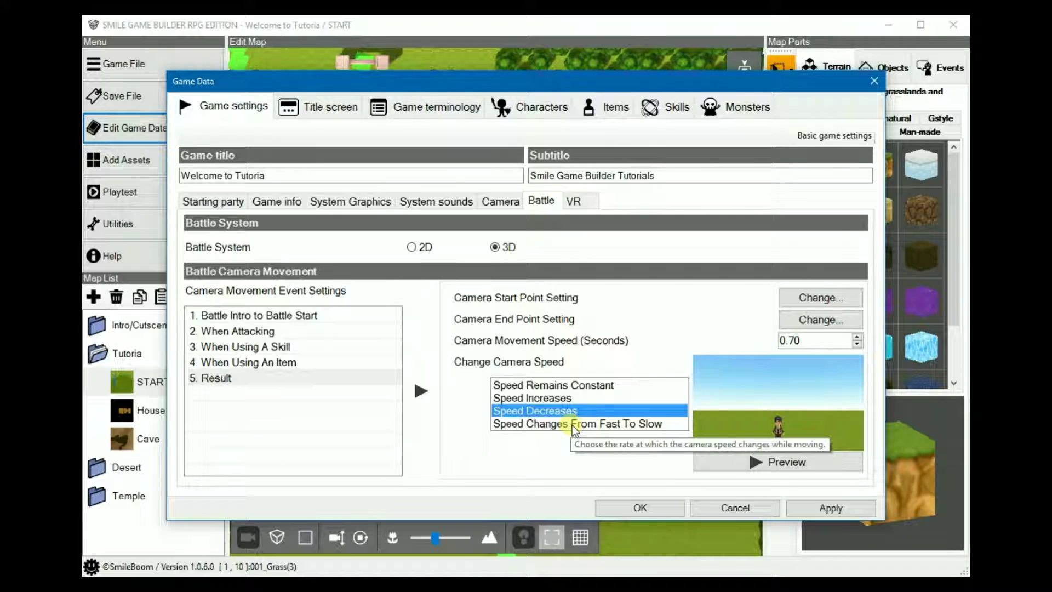
left_click(570, 427)
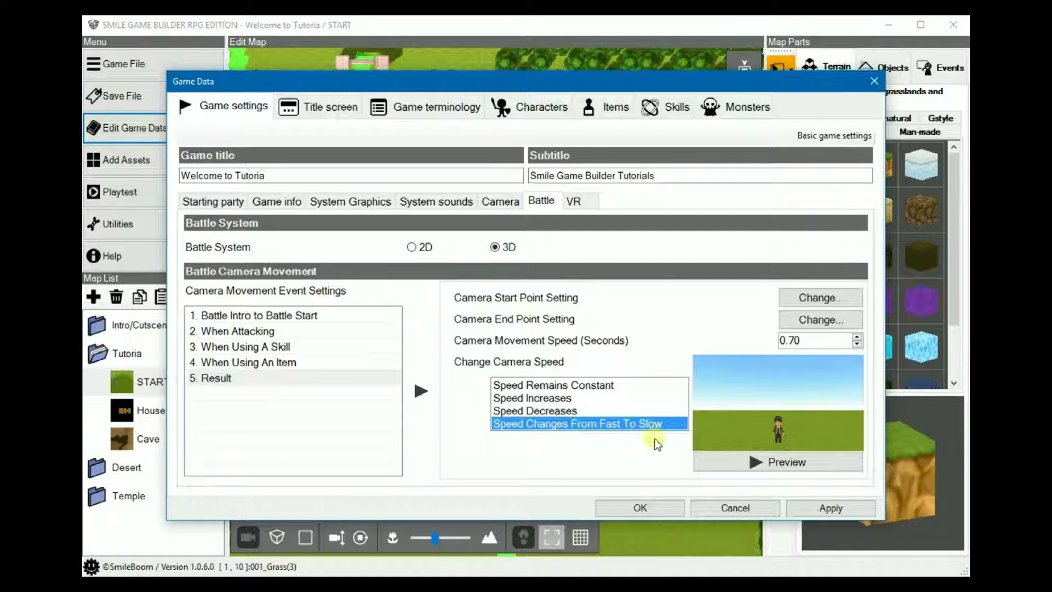
left_click(785, 464)
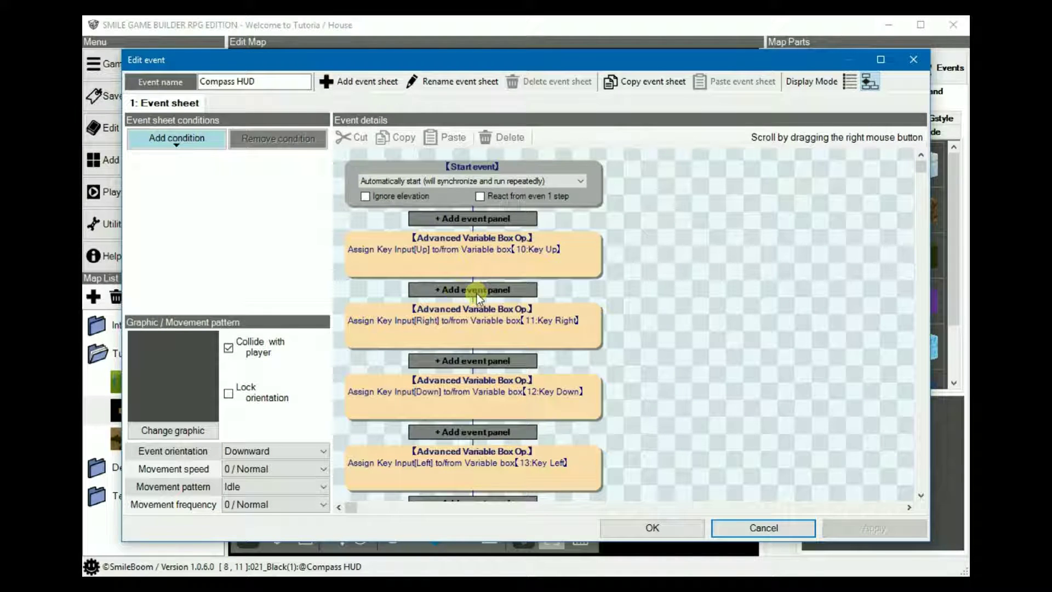
Insert an Advanced Variable Box Op command after Key Up, keeping Fixed Value assignment
left_click(472, 291)
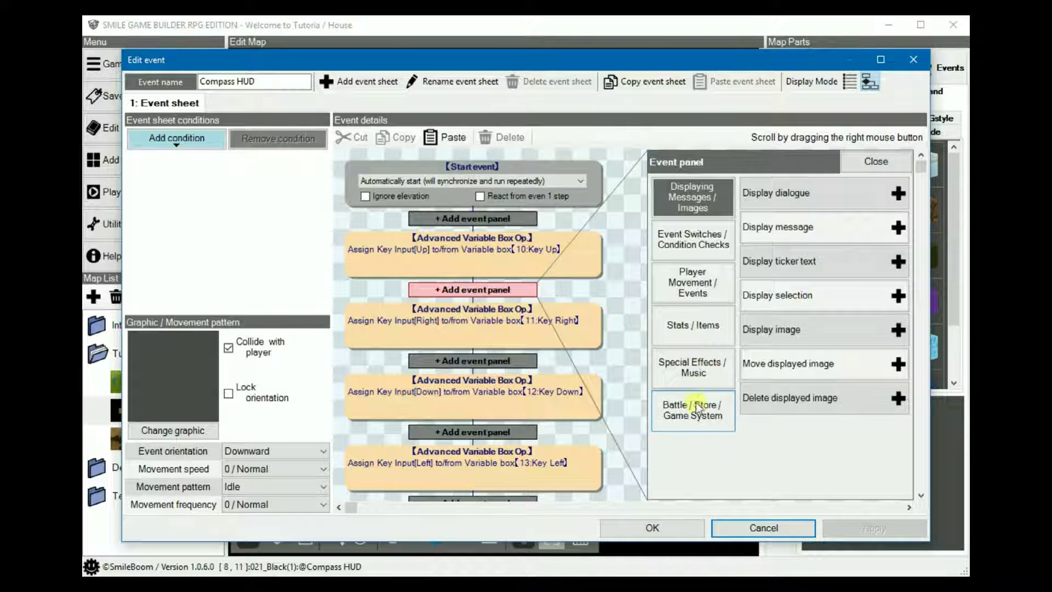
left_click(700, 248)
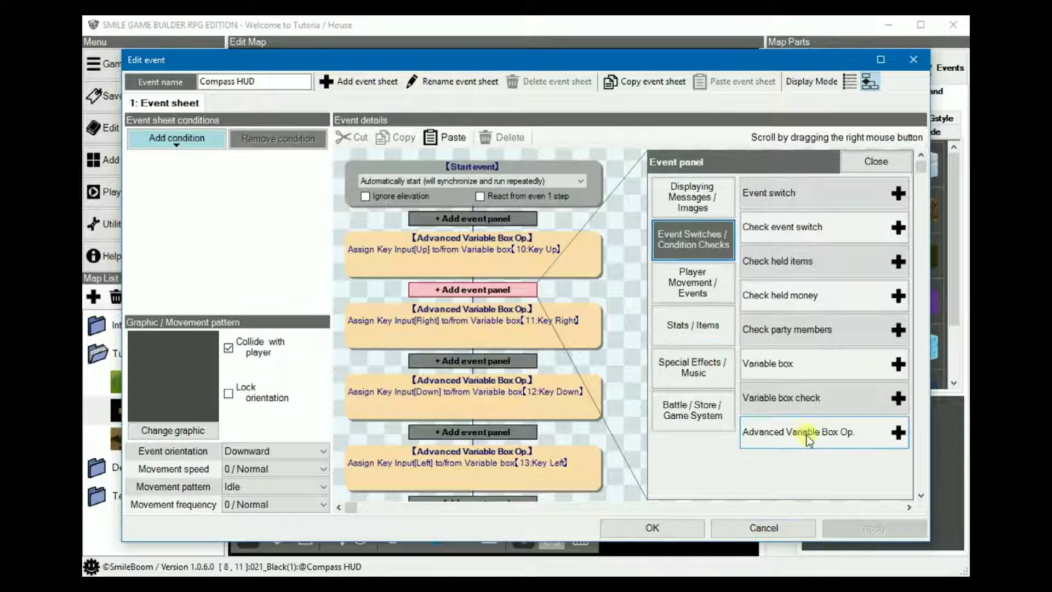
left_click(810, 436)
left_click(479, 318)
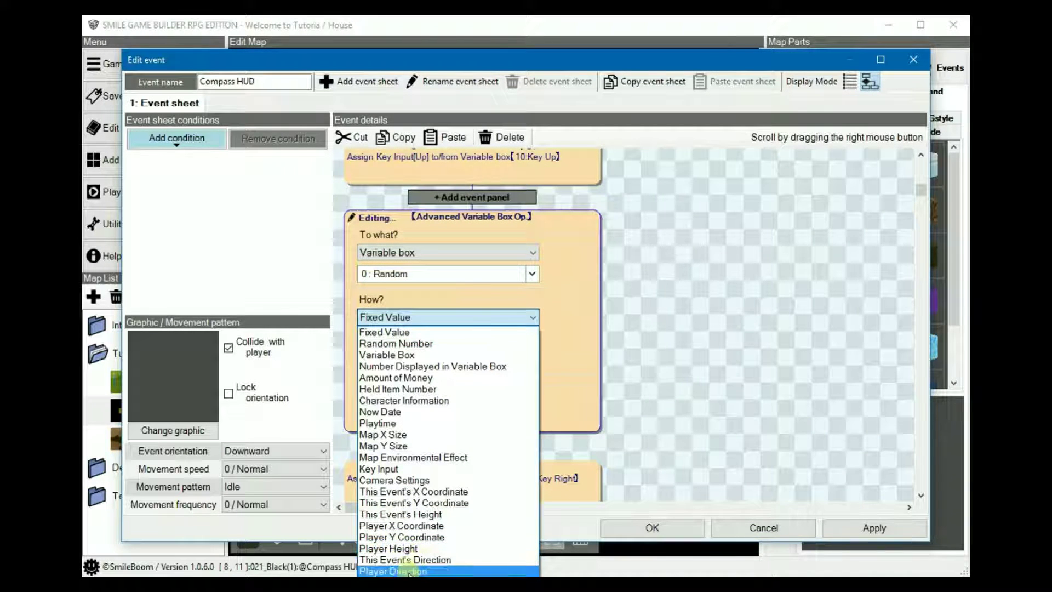
left_click(708, 278)
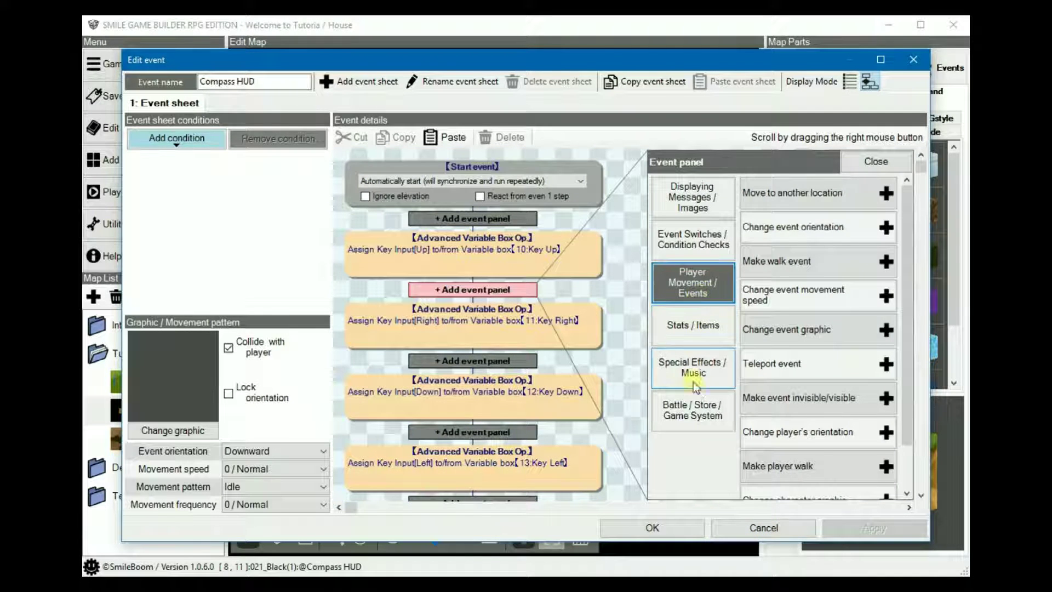
Browse the special effects/music, player movement, switch/condition and battle/store/game system command lists
left_click(705, 366)
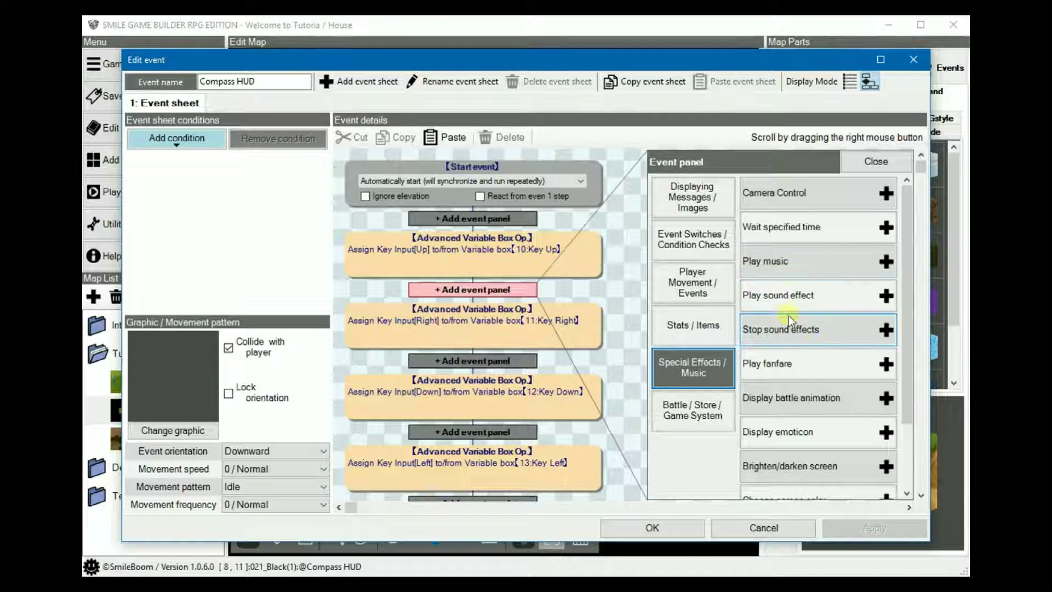
scroll(795, 329, "down", 3)
scroll(802, 351, "up", 3)
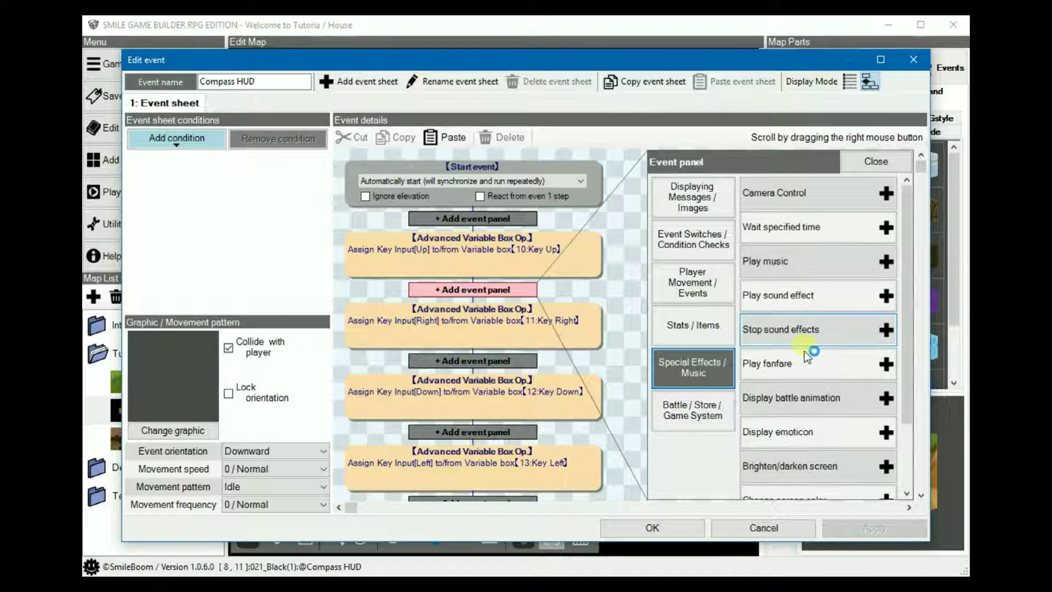
left_click(695, 282)
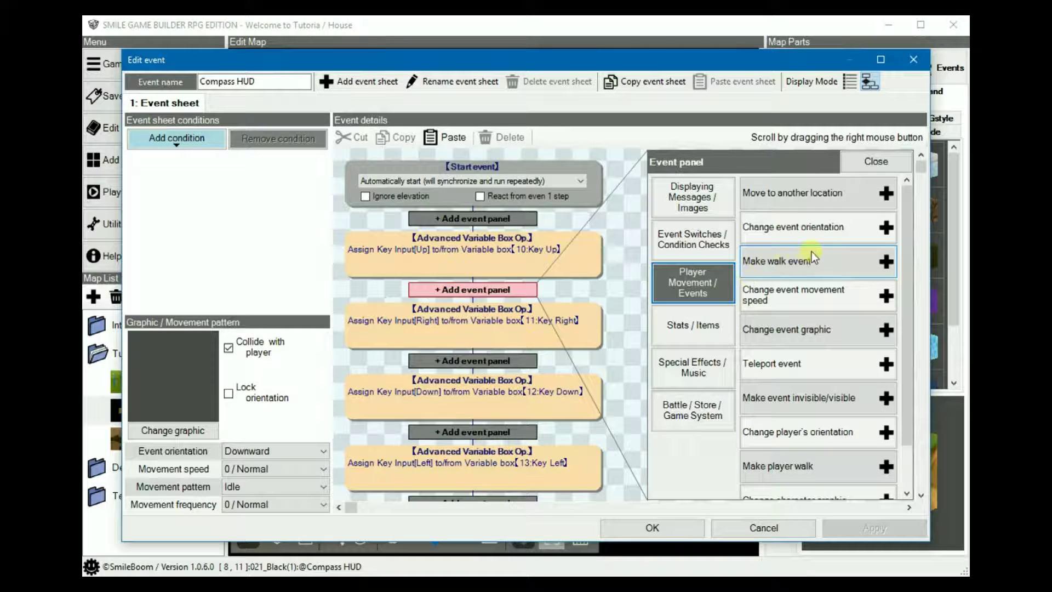
scroll(830, 326, "down", 2)
left_click(715, 244)
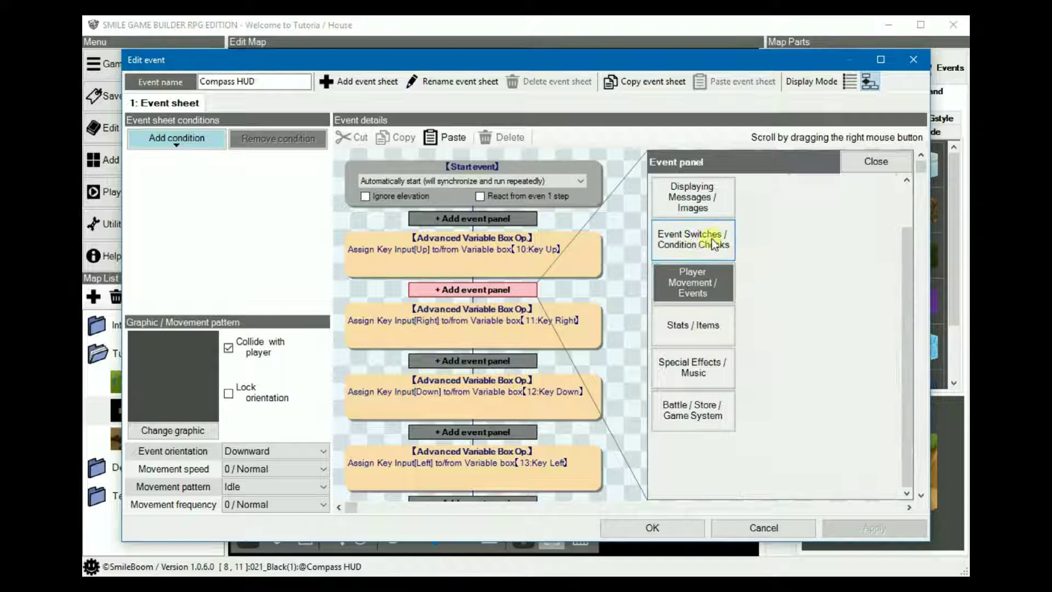
left_click(695, 412)
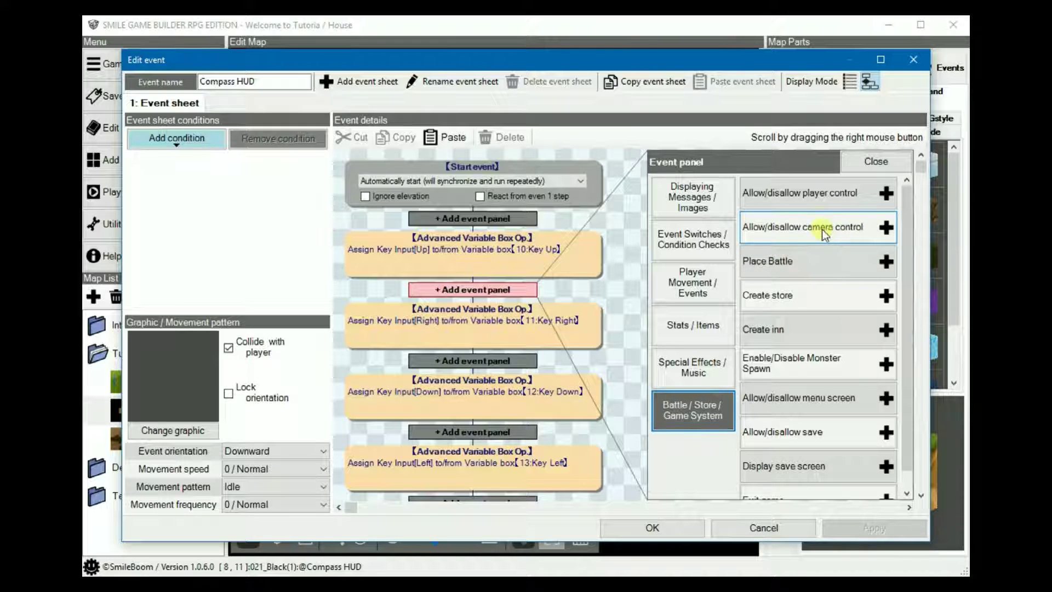
Add Allow/disallow camera control and Allow/disallow player control panels to the event
left_click(800, 226)
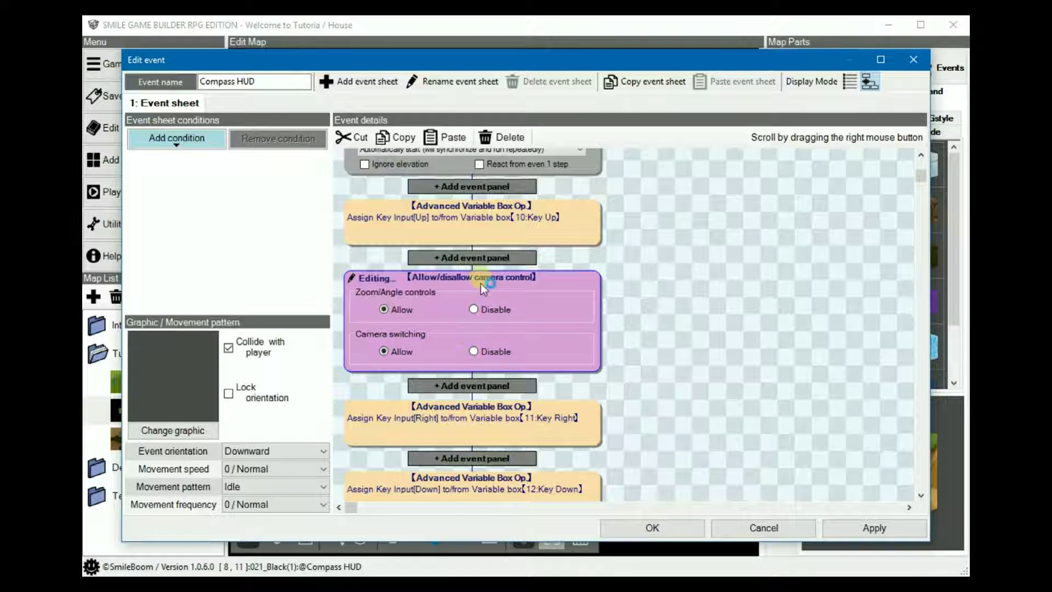
left_click(472, 257)
left_click(800, 190)
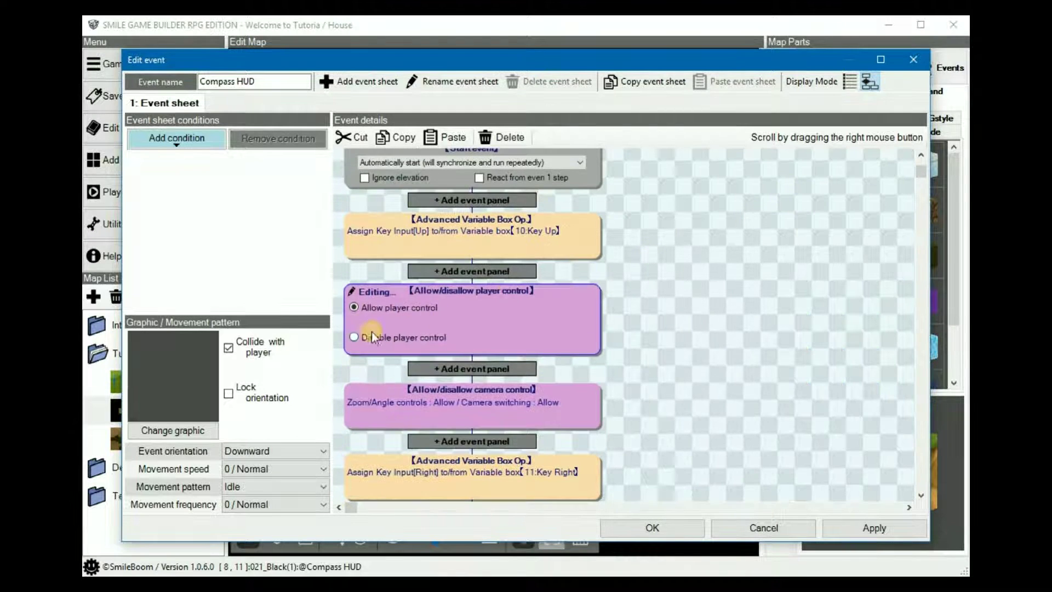
Delete both control panels and cancel out of the Compass HUD editor
left_click(505, 145)
left_click(528, 294)
left_click(503, 140)
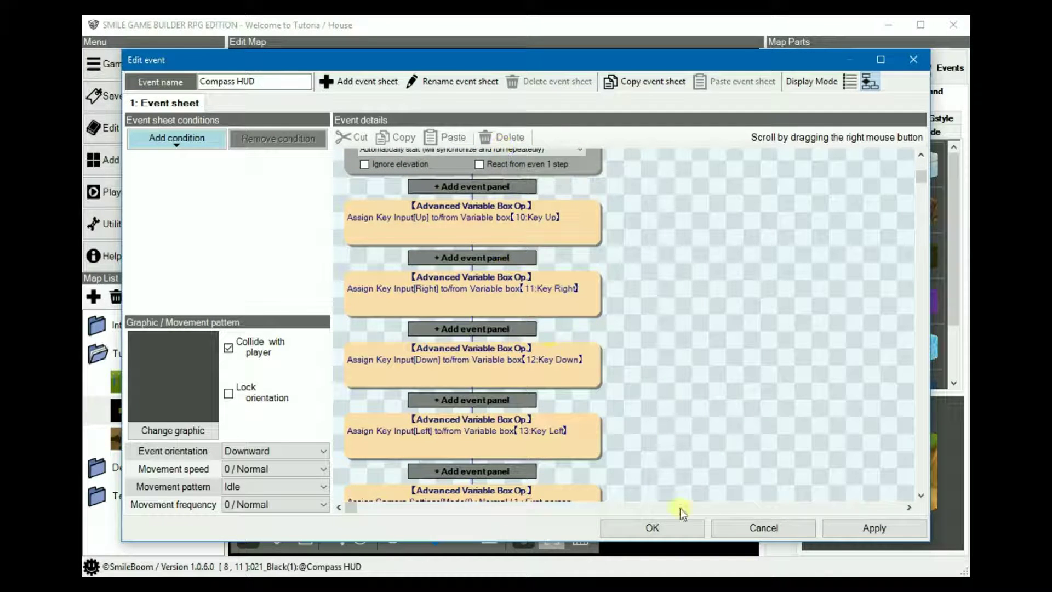
left_click(772, 528)
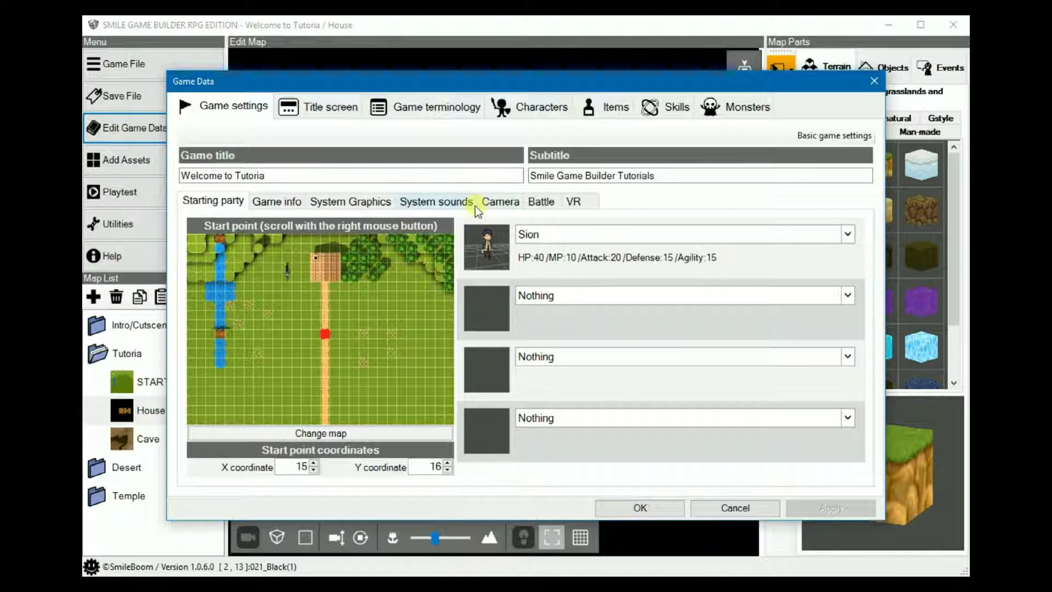
Show the System Graphics settings with the system icons, including the new-item result icon
left_click(352, 202)
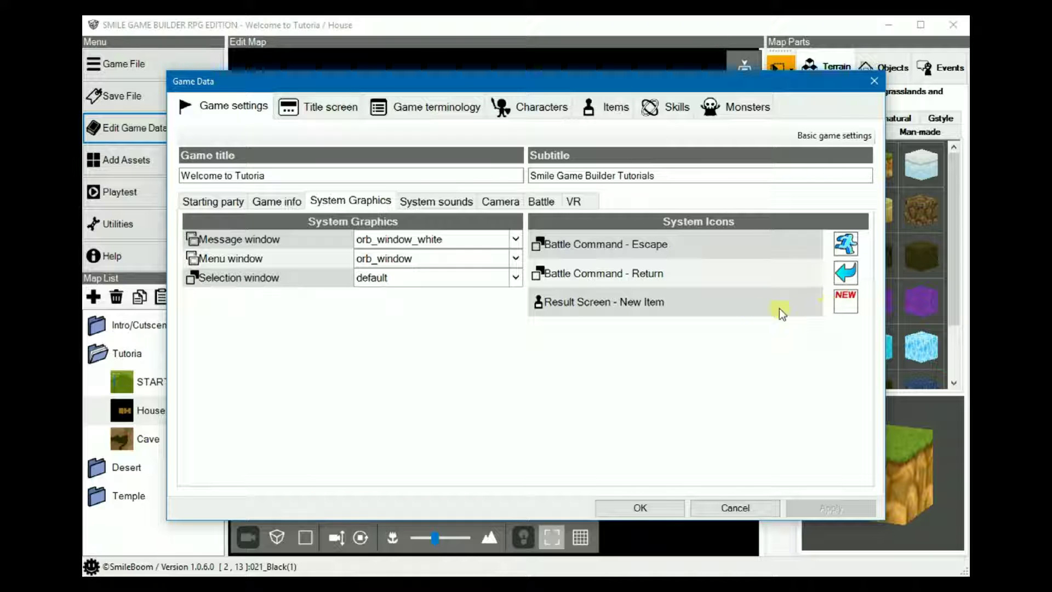
Leave Game Data unchanged and playtest the Cave map until the Slime battle starts
left_click(734, 508)
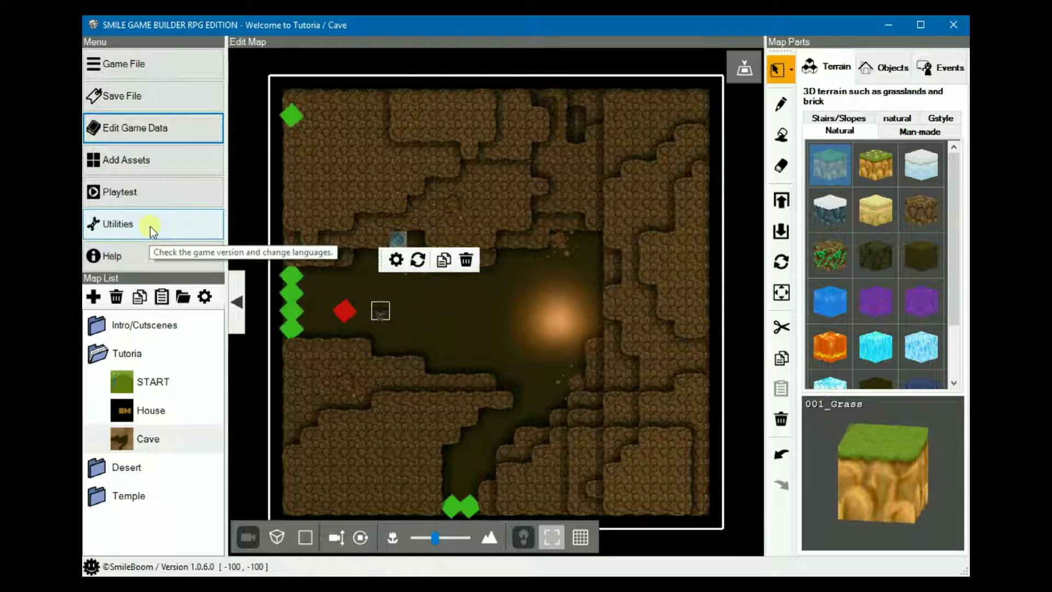
left_click(134, 196)
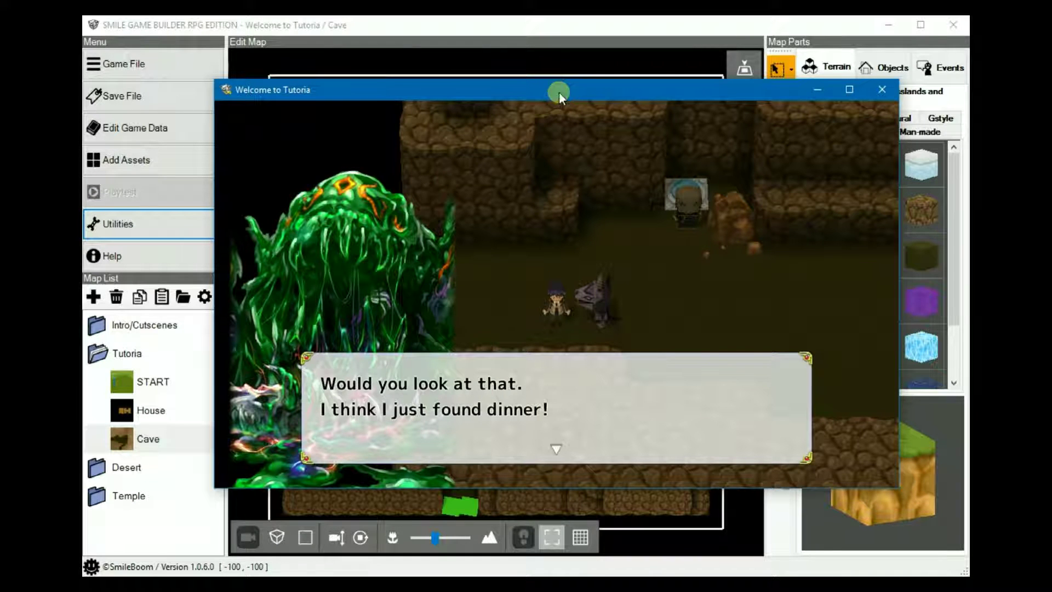
key("Return")
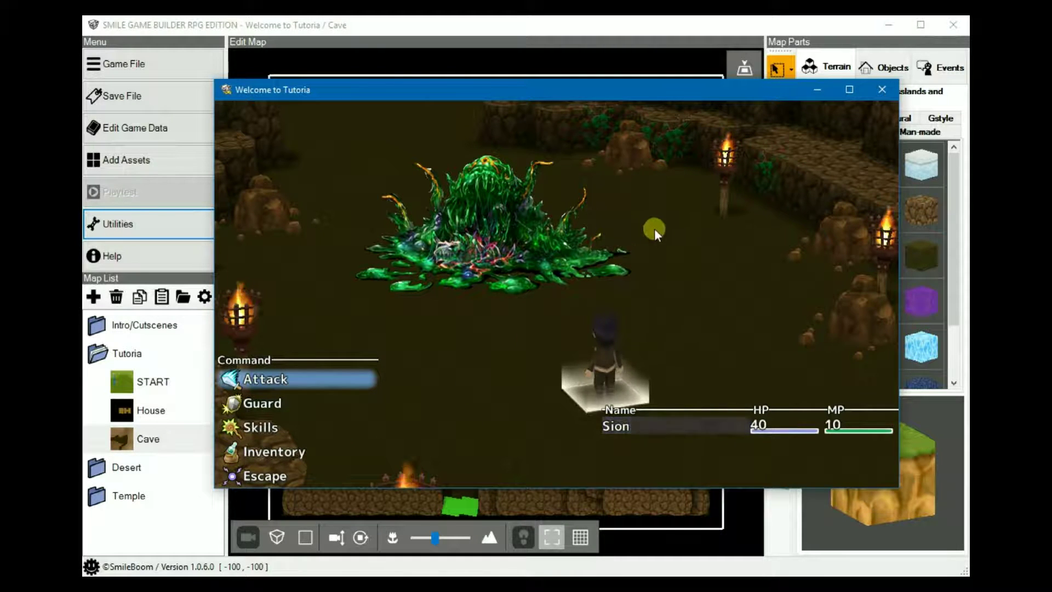
Attack the Slime three times to defeat it and earn 5 EXP, 5 G and a Medicinal herb
key("Return")
key("Return")
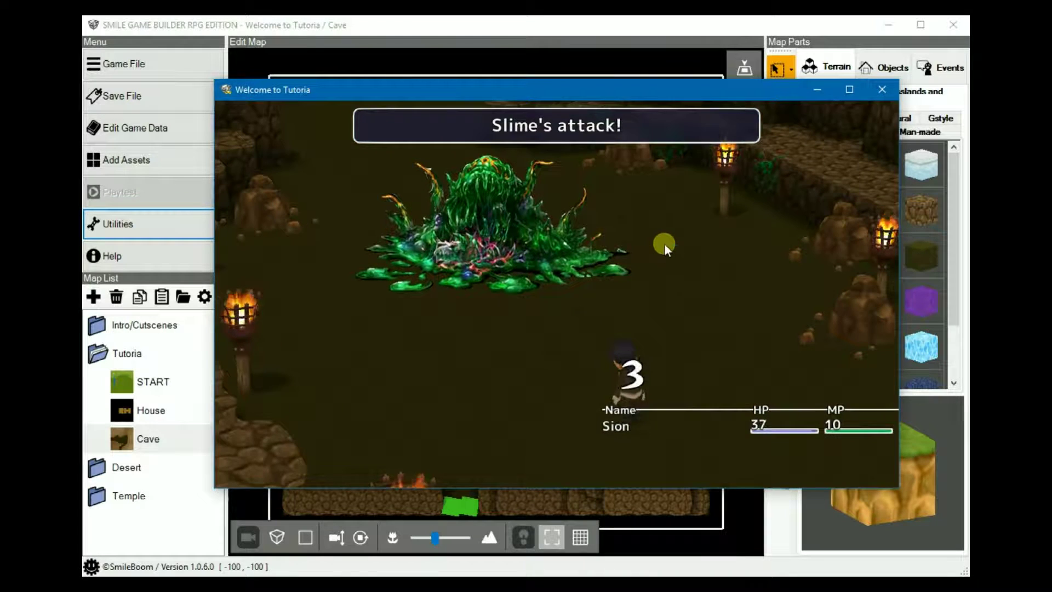
key("Return")
key("Return")
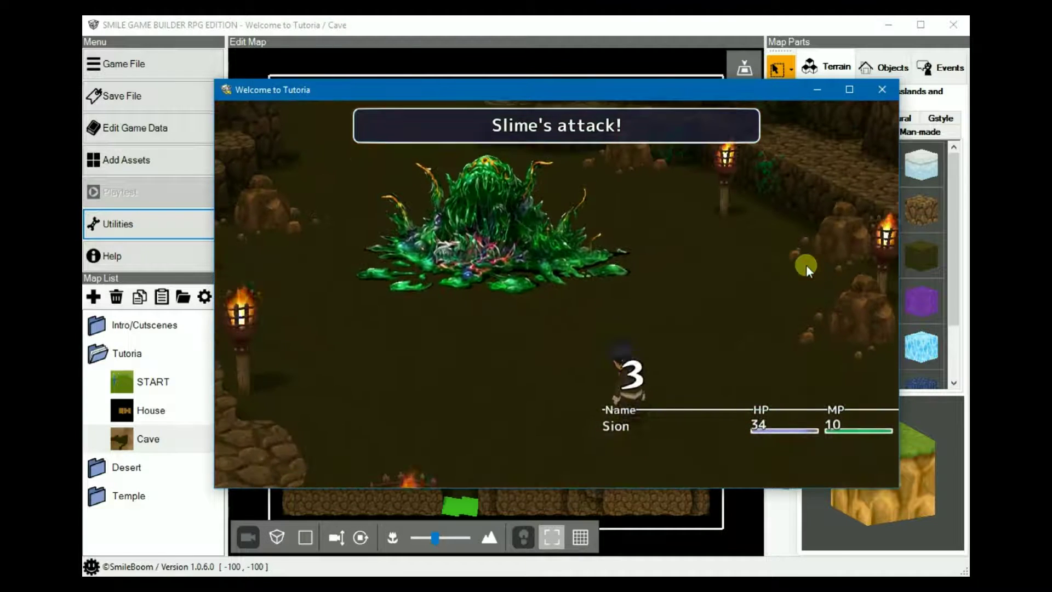
key("Return")
key("Return")
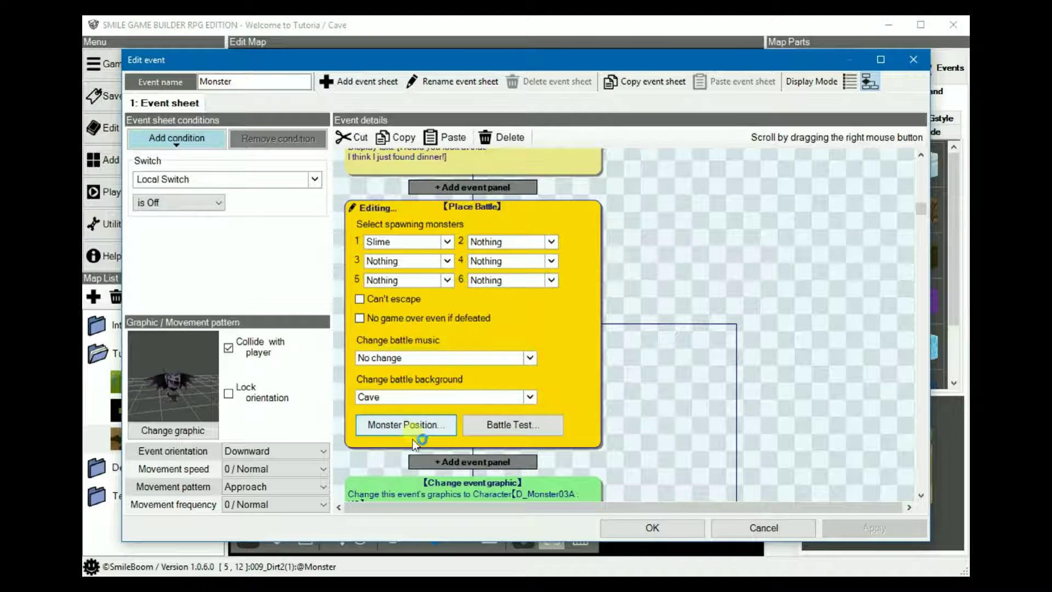
Nudge the Slime's battle marker slightly right and down, then close the Monster event editor
left_click(418, 430)
left_click_drag(519, 269, 528, 274)
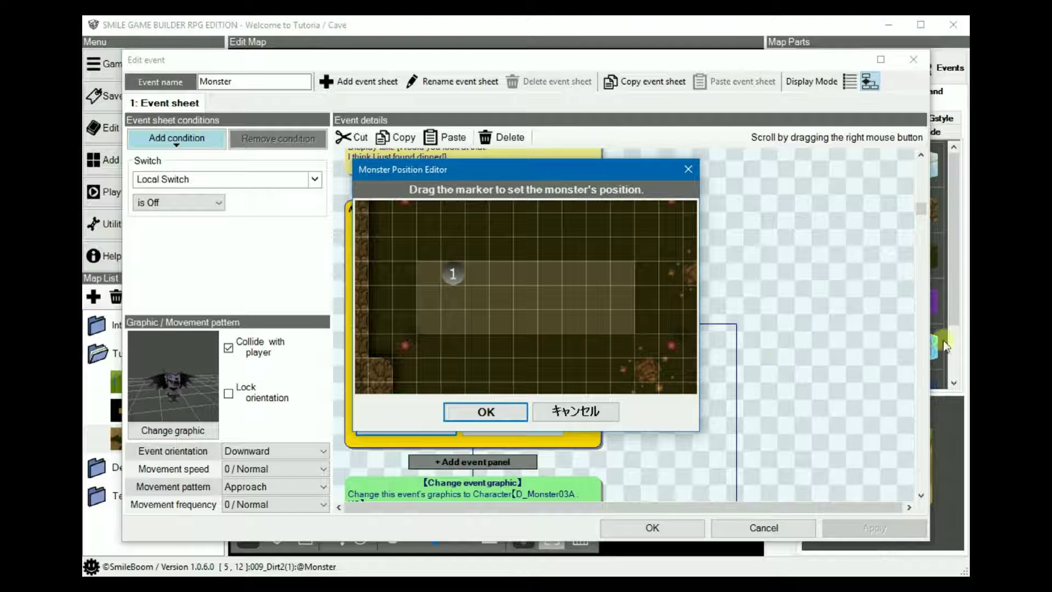
key("Return")
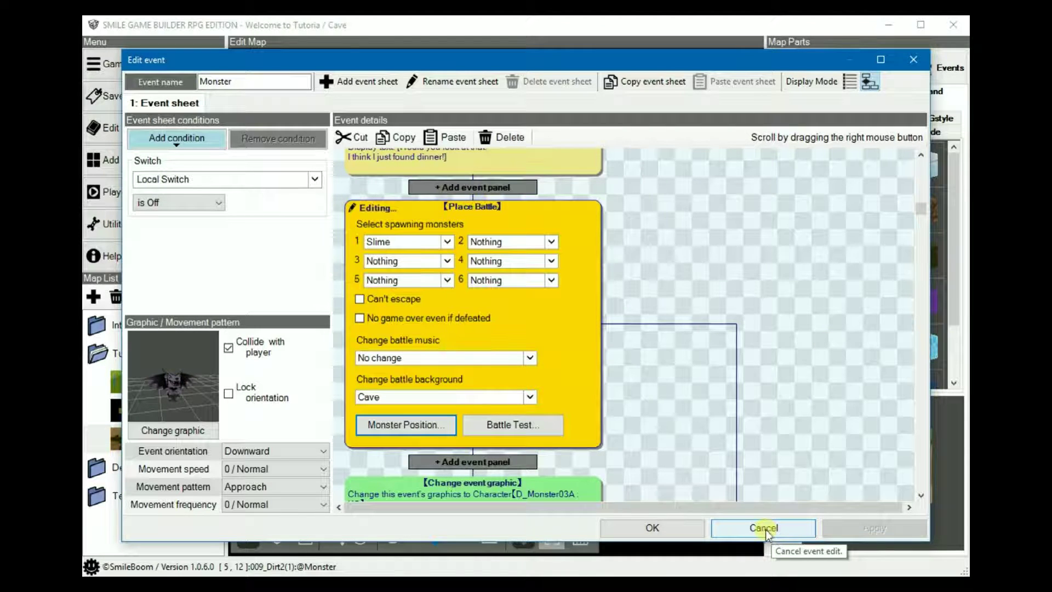
left_click(403, 429)
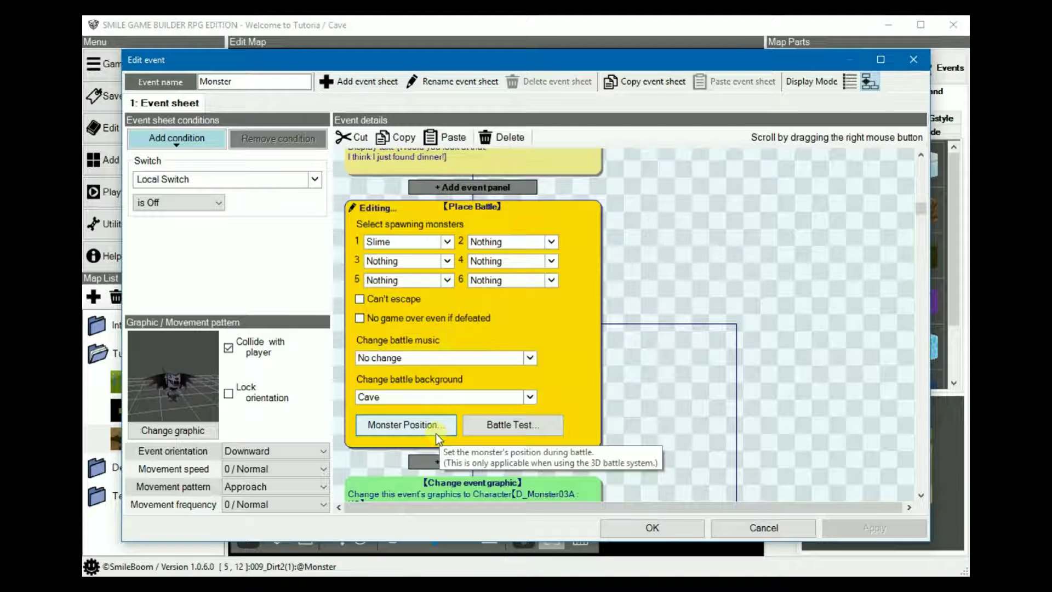
left_click(779, 527)
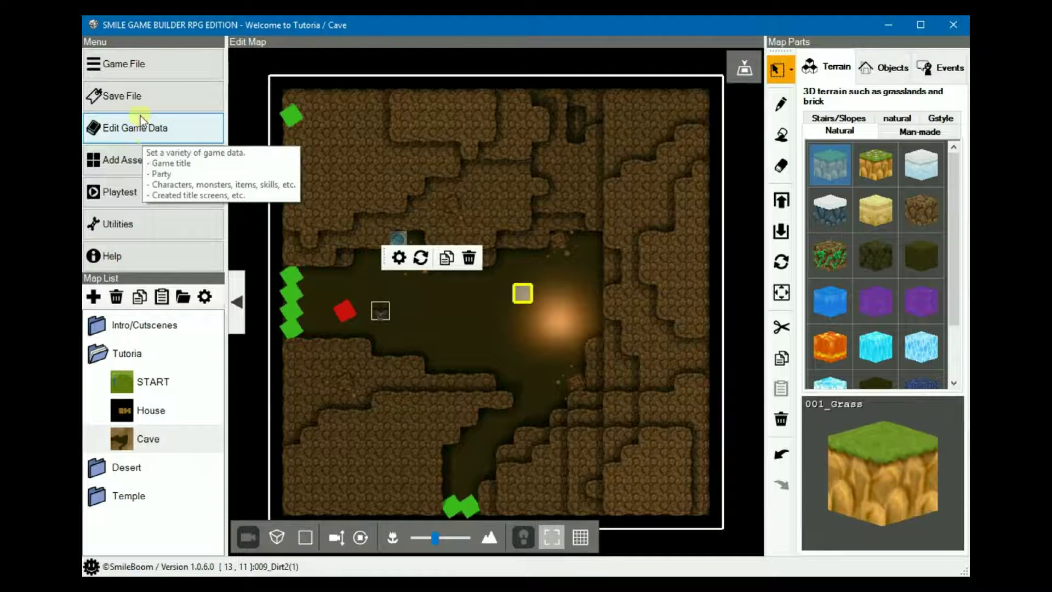
left_click(134, 70)
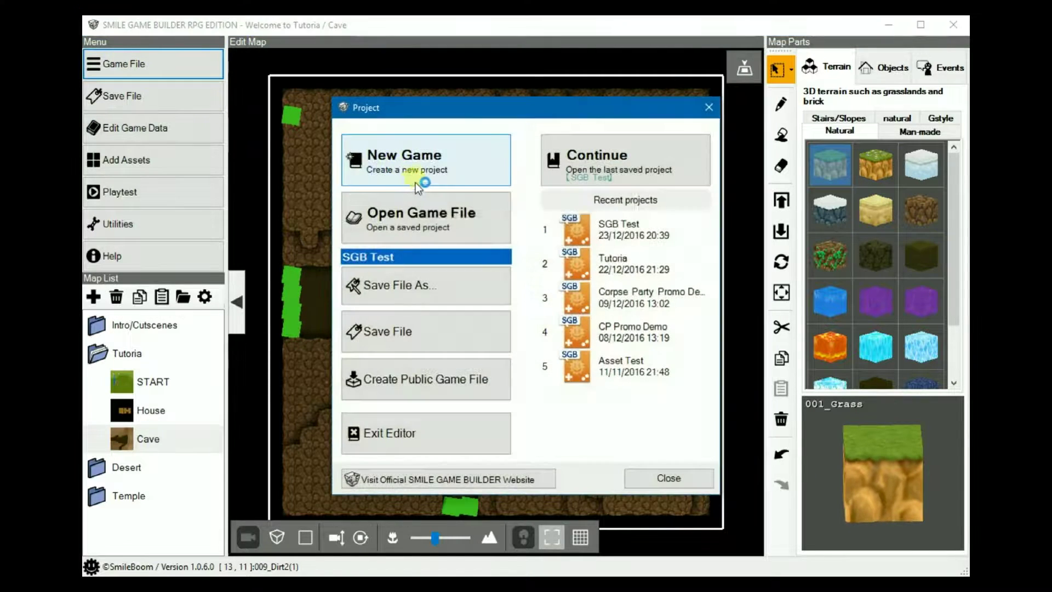
left_click(421, 400)
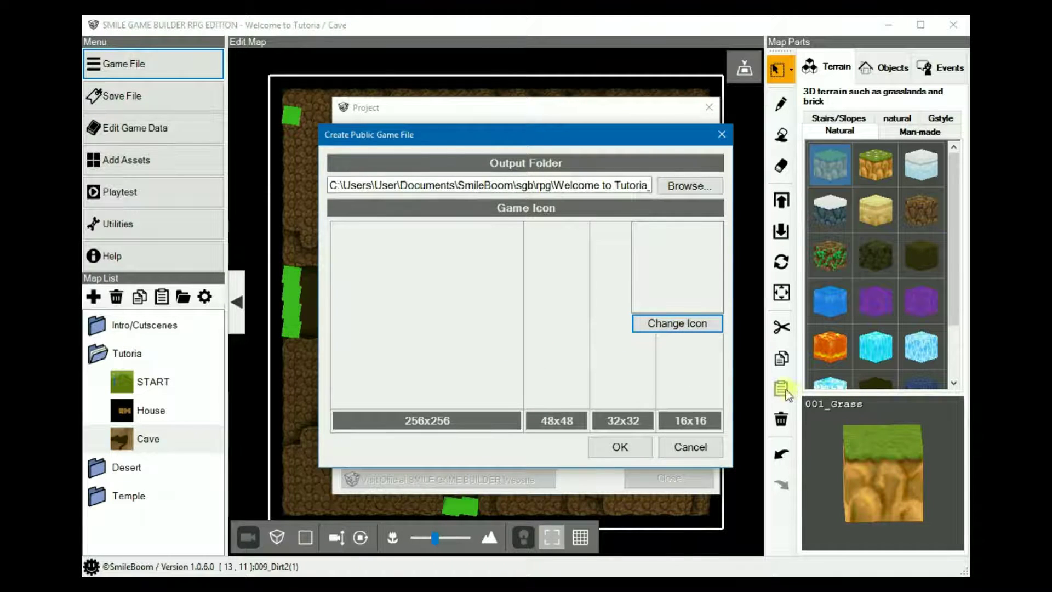
left_click(681, 327)
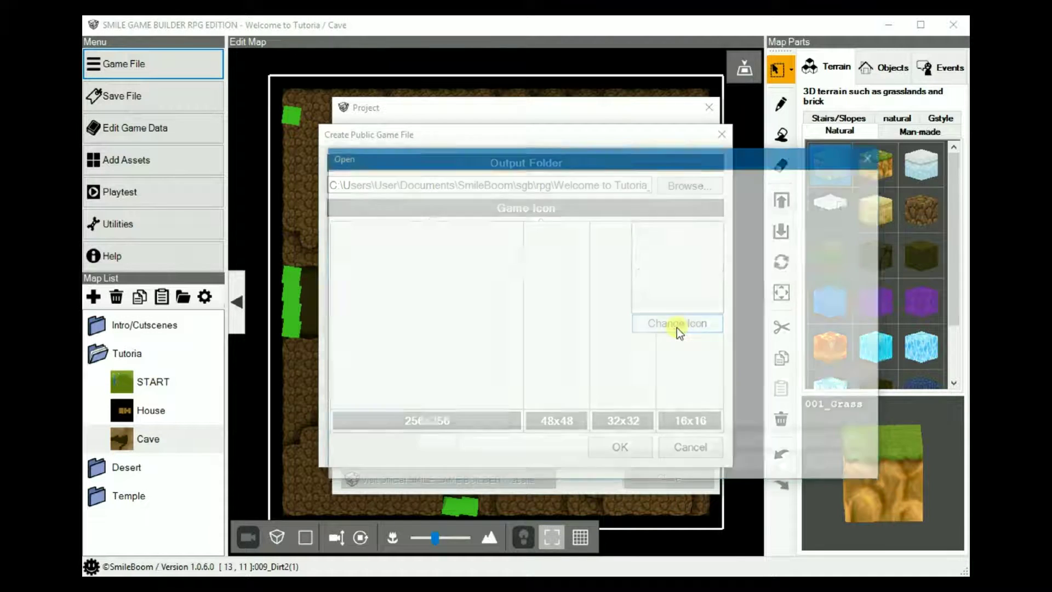
left_click(489, 274)
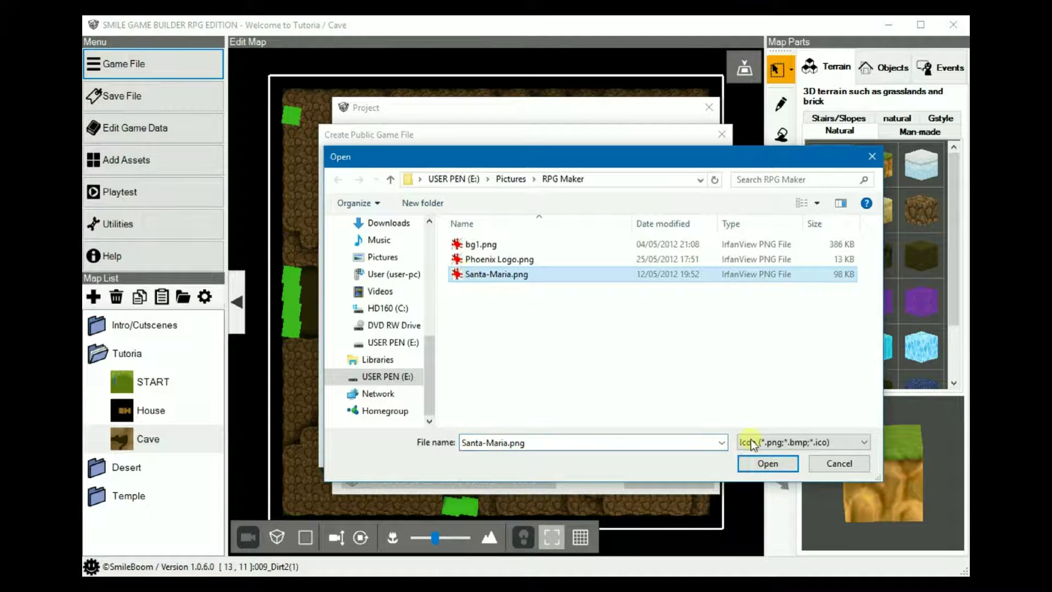
left_click(778, 465)
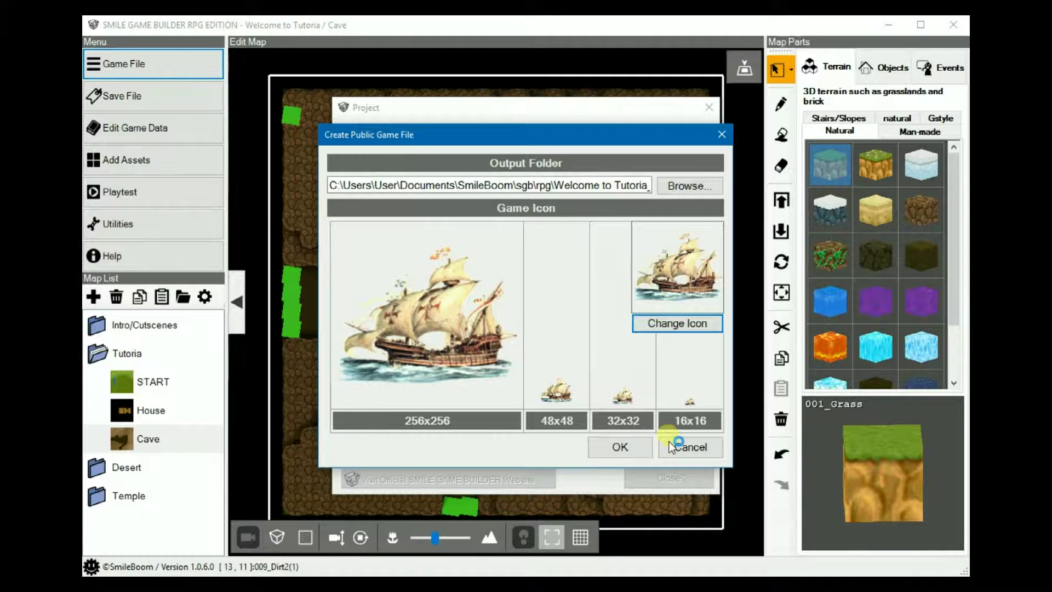
left_click(696, 452)
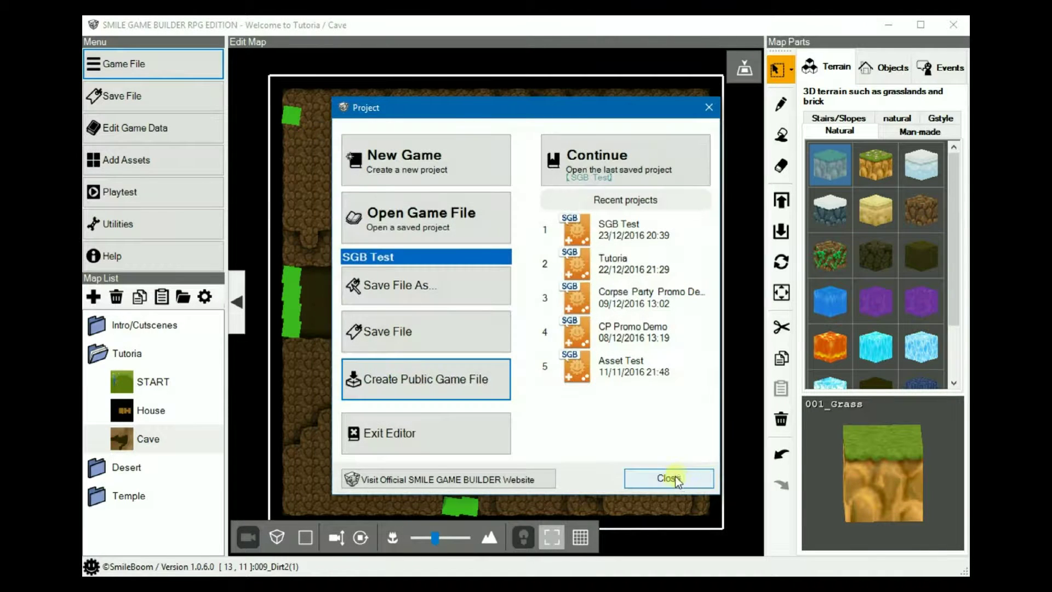
left_click(675, 478)
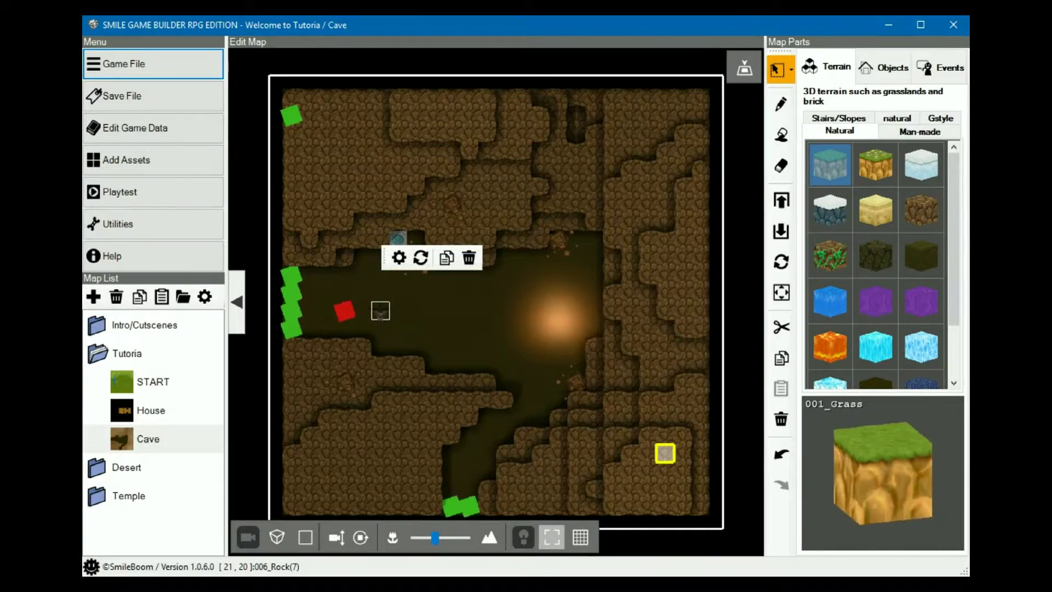